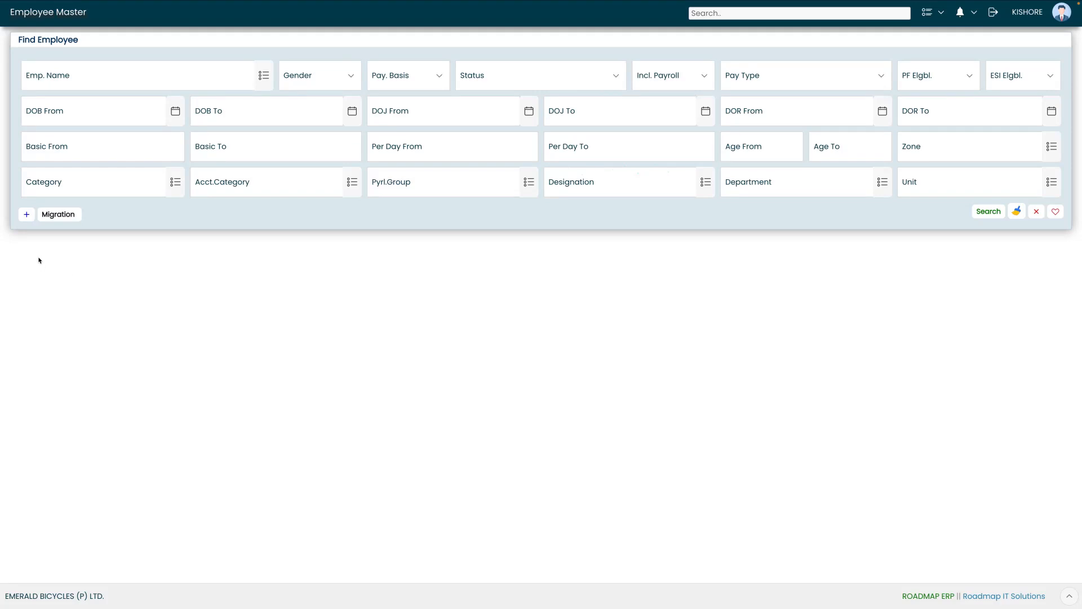
Add a new employee record and enter the employee ID and the employee's first name
click(27, 216)
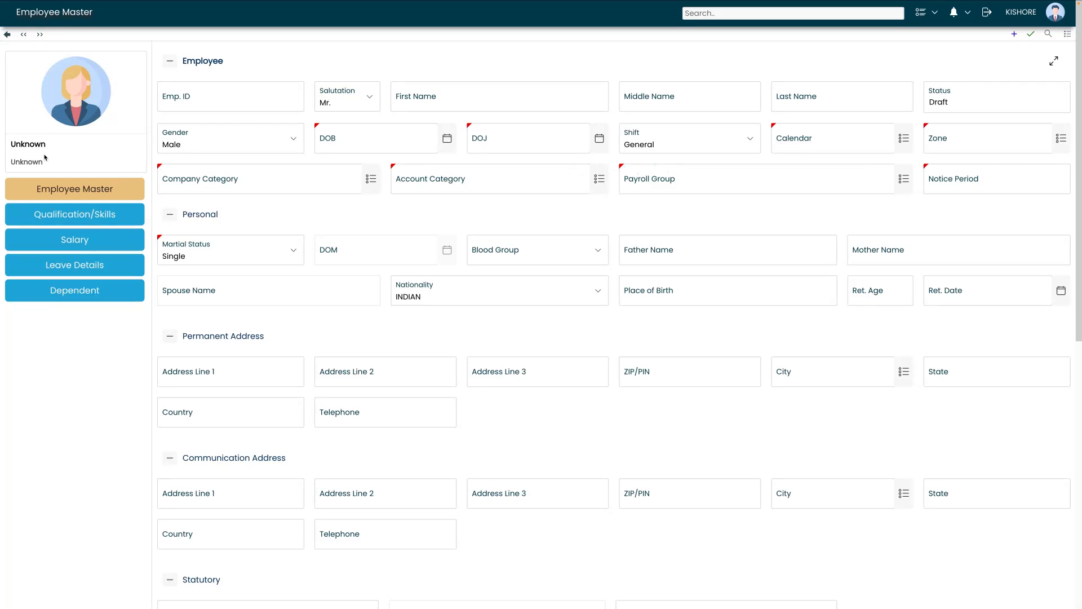
click(215, 94)
text(EAPL0002)
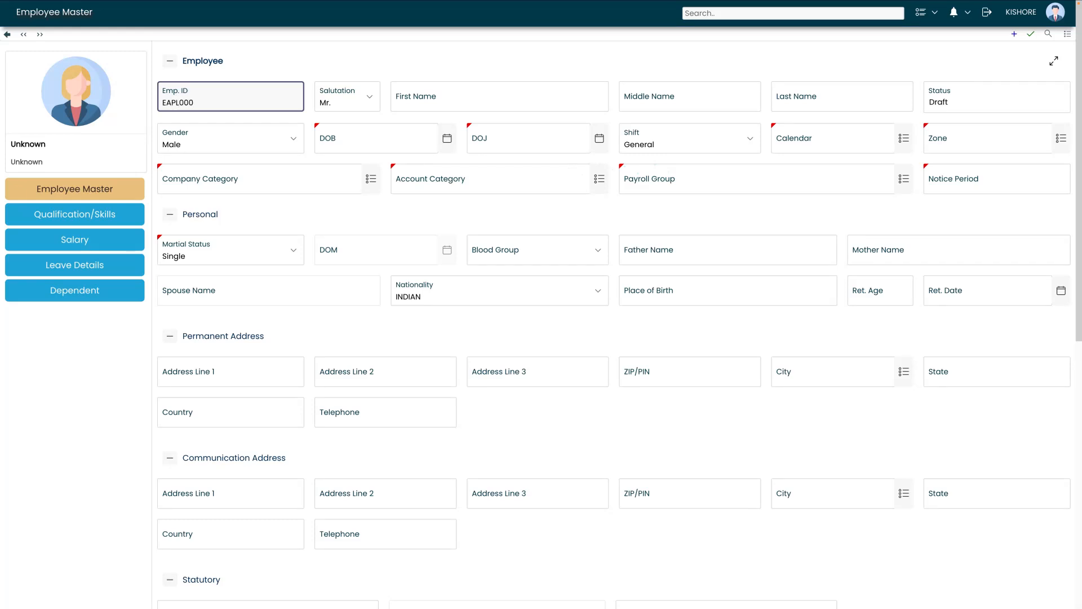
click(402, 97)
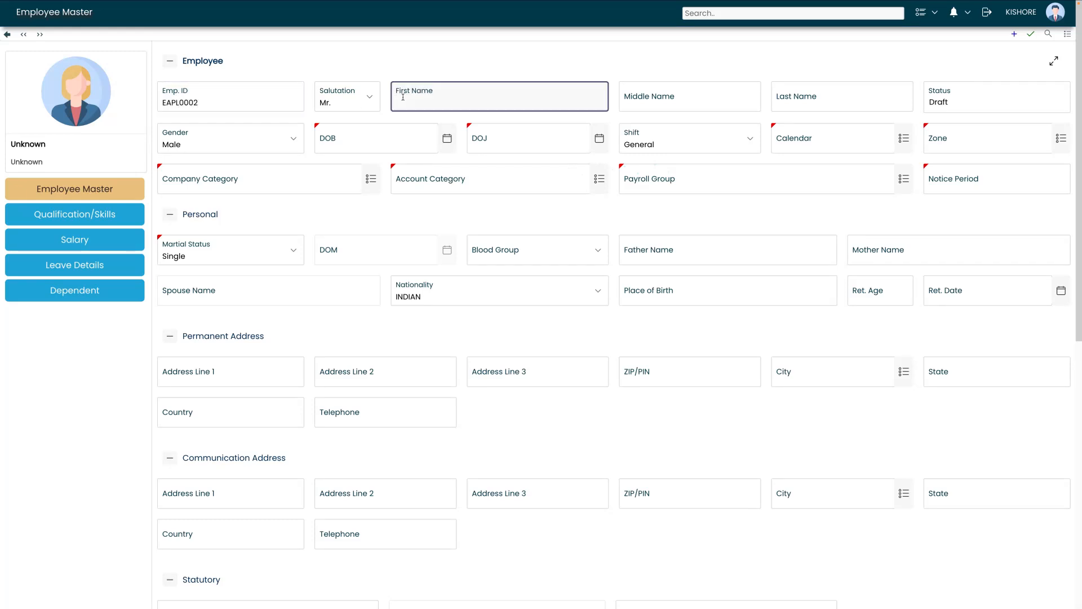
Set the date of birth to 12-12-1995 and the joining date to 01-04-2025
click(365, 133)
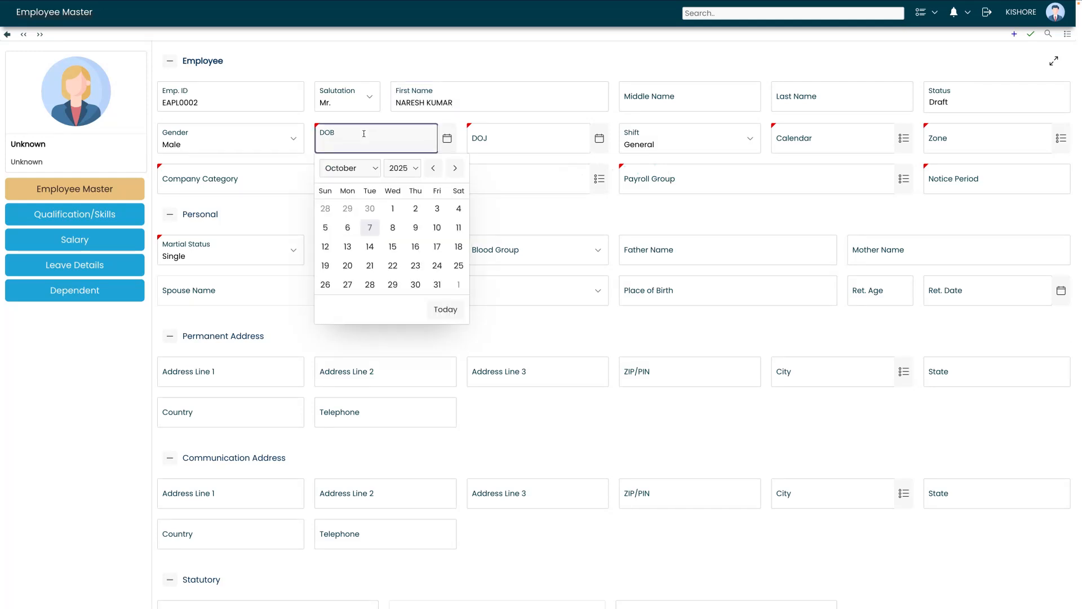
click(349, 168)
click(344, 191)
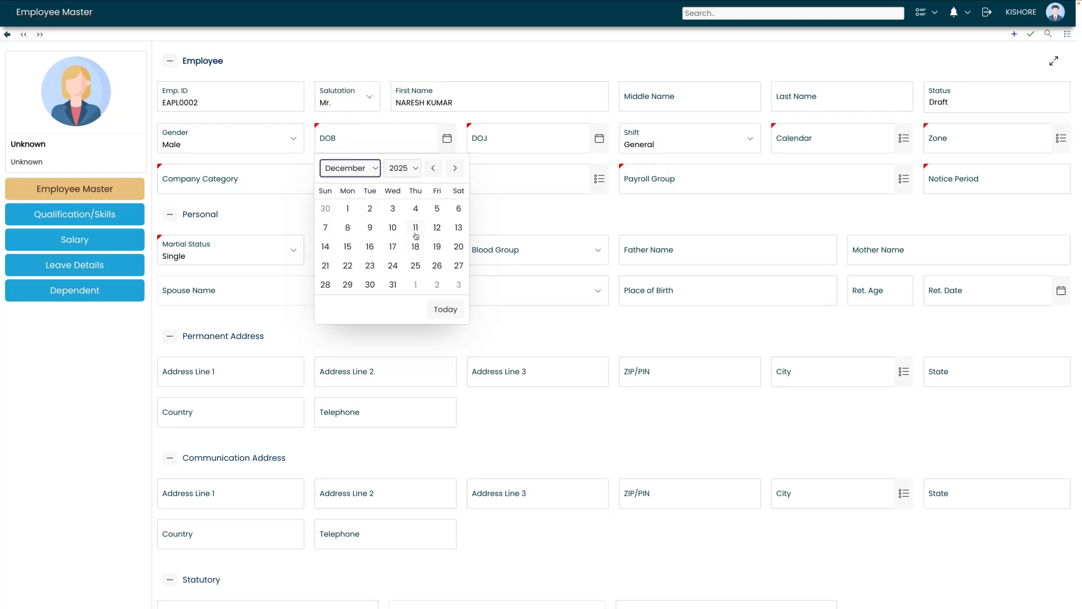
click(436, 228)
key(BackSpace)
key(BackSpace)
key(BackSpace)
key(BackSpace)
text(1995)
click(496, 136)
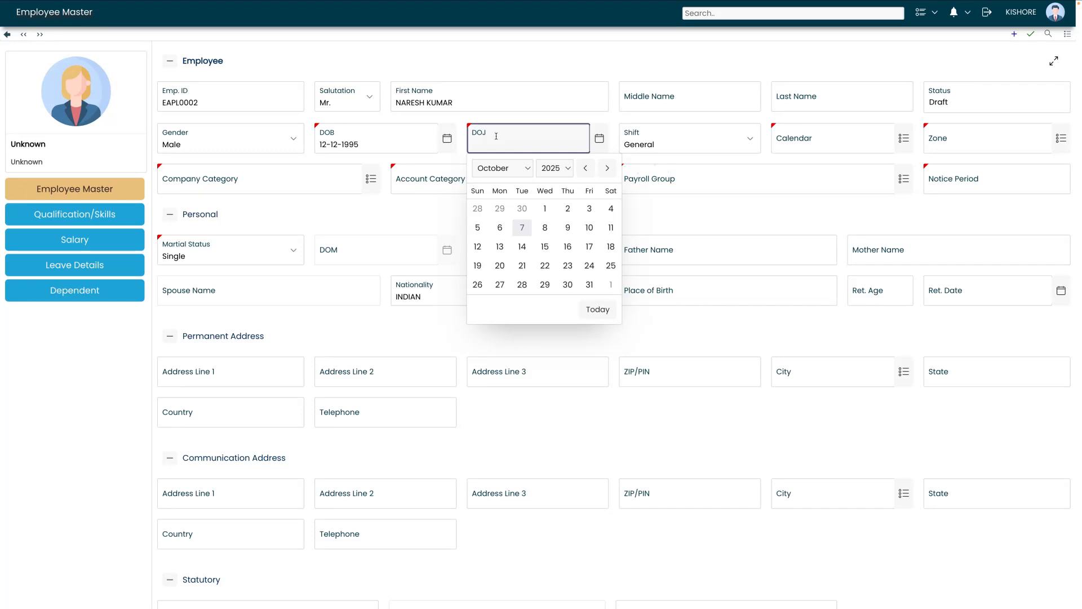
click(498, 169)
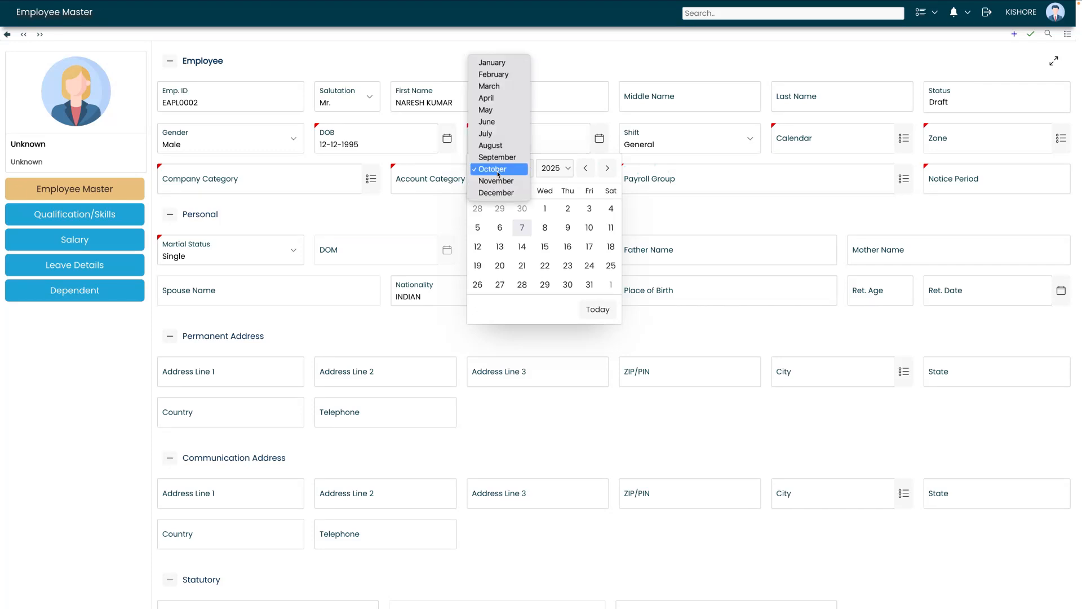
click(486, 98)
click(524, 205)
click(831, 148)
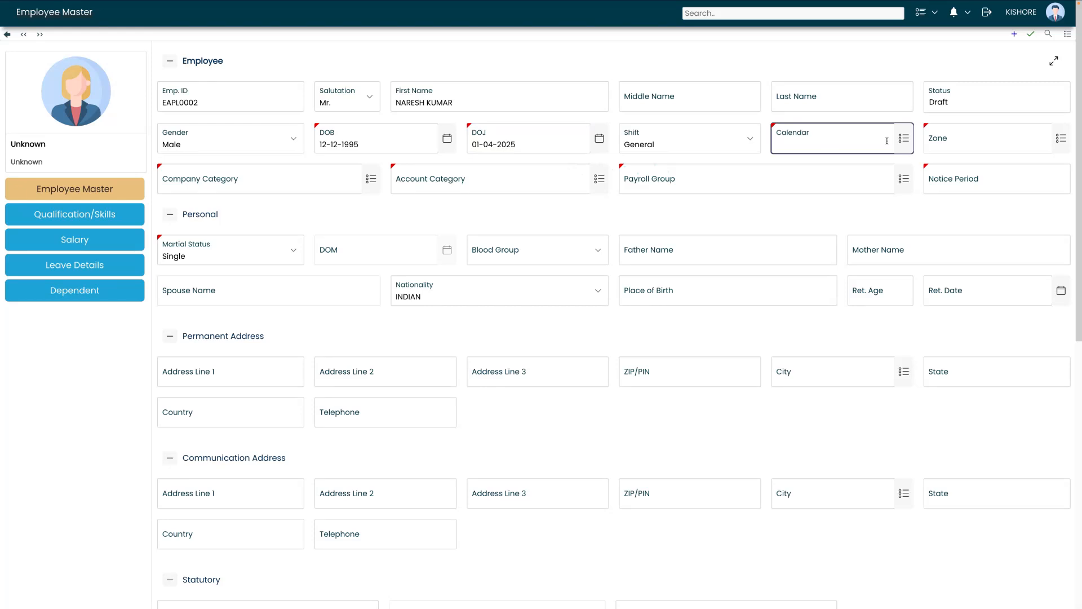
Assign calendar 1 TO 30/31, zone GENERAL and company category GENERAL
click(903, 138)
click(515, 236)
click(1050, 144)
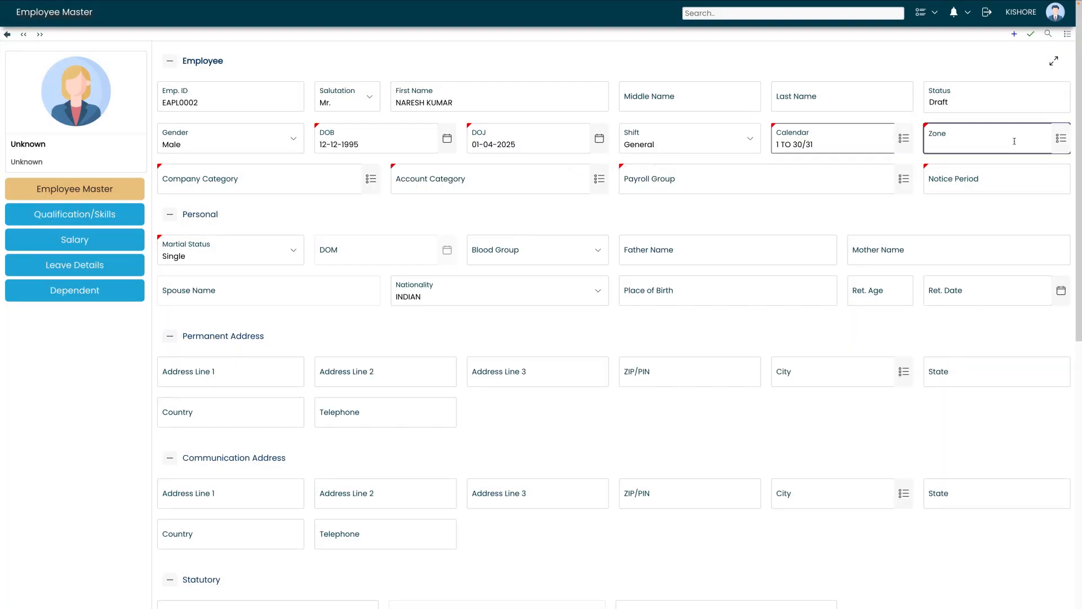
click(1056, 142)
click(350, 246)
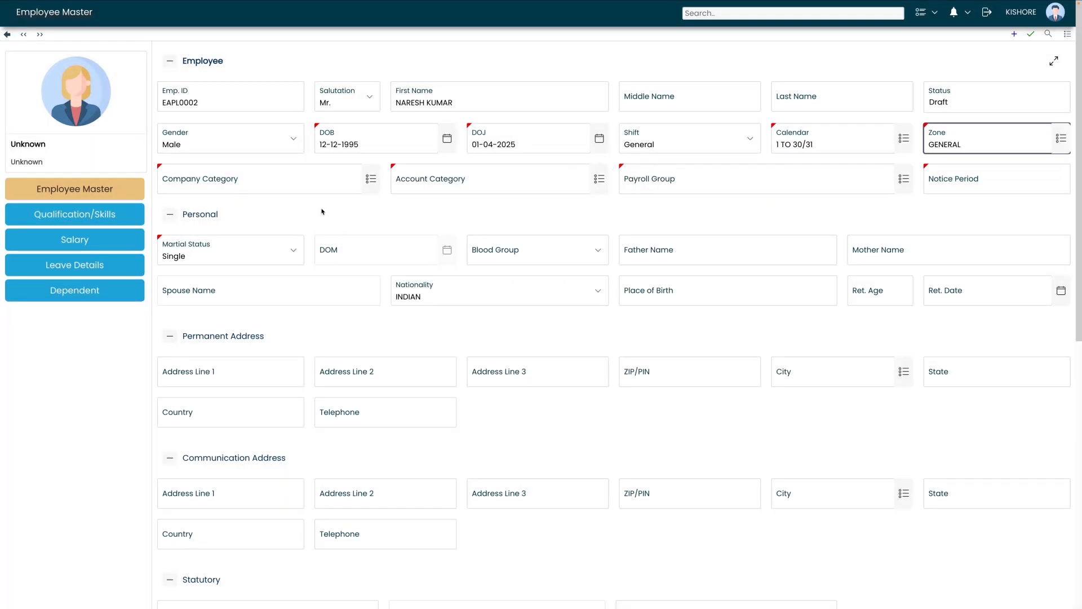
click(319, 188)
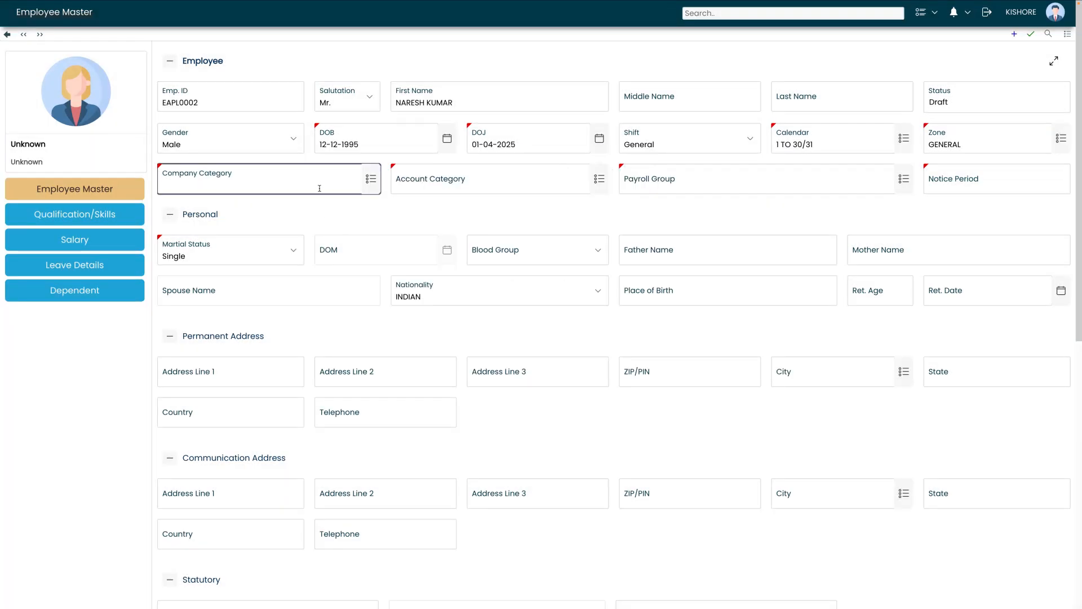
click(377, 167)
click(337, 225)
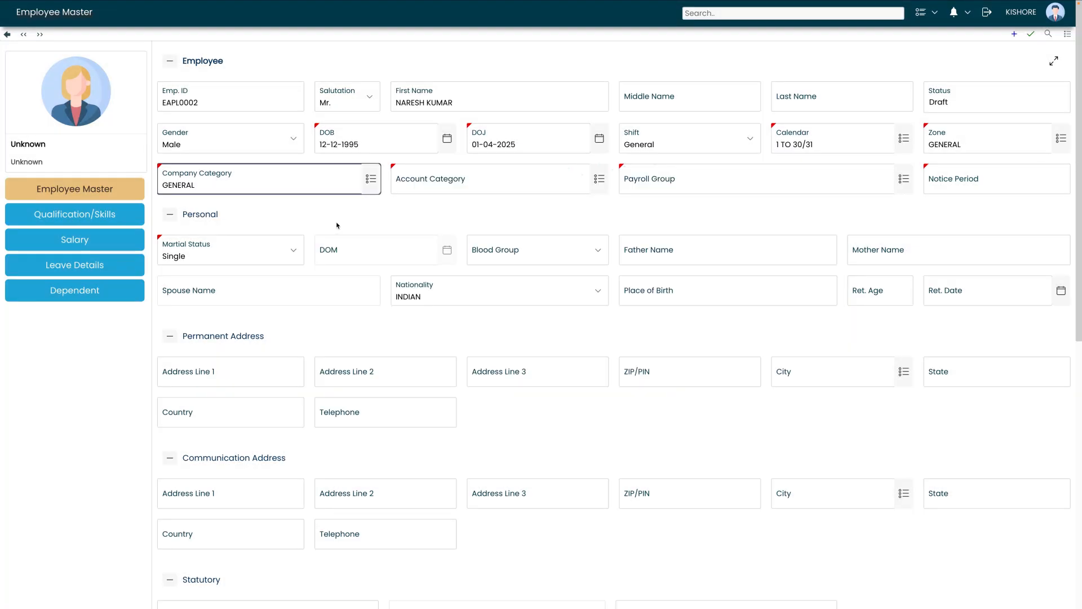
Set account category SALARY ACCOUNT, payroll group STAFF and notice period 30
click(417, 186)
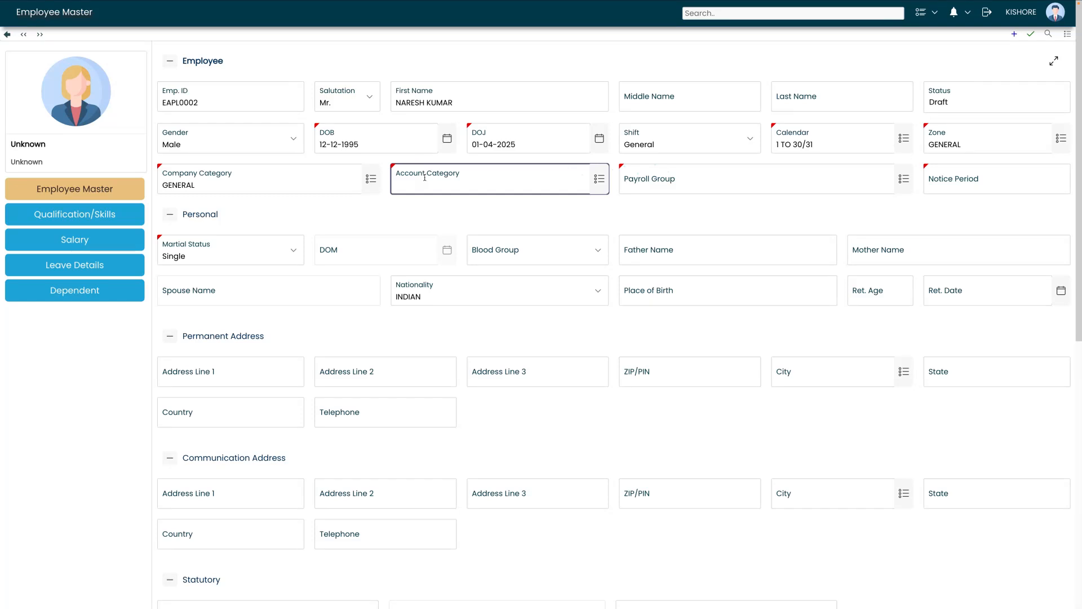
click(599, 178)
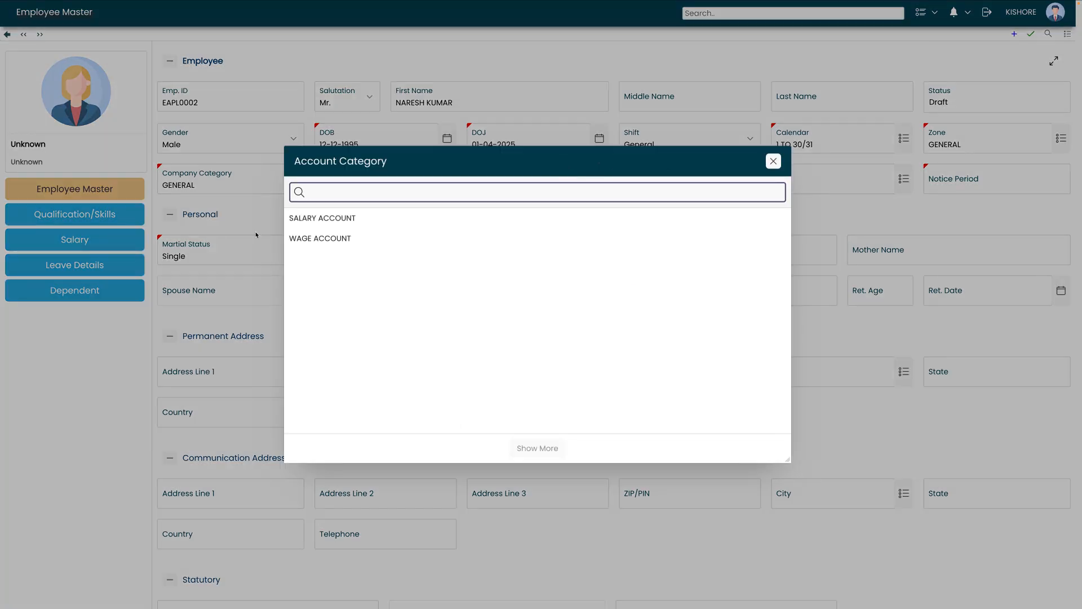
click(293, 221)
click(713, 180)
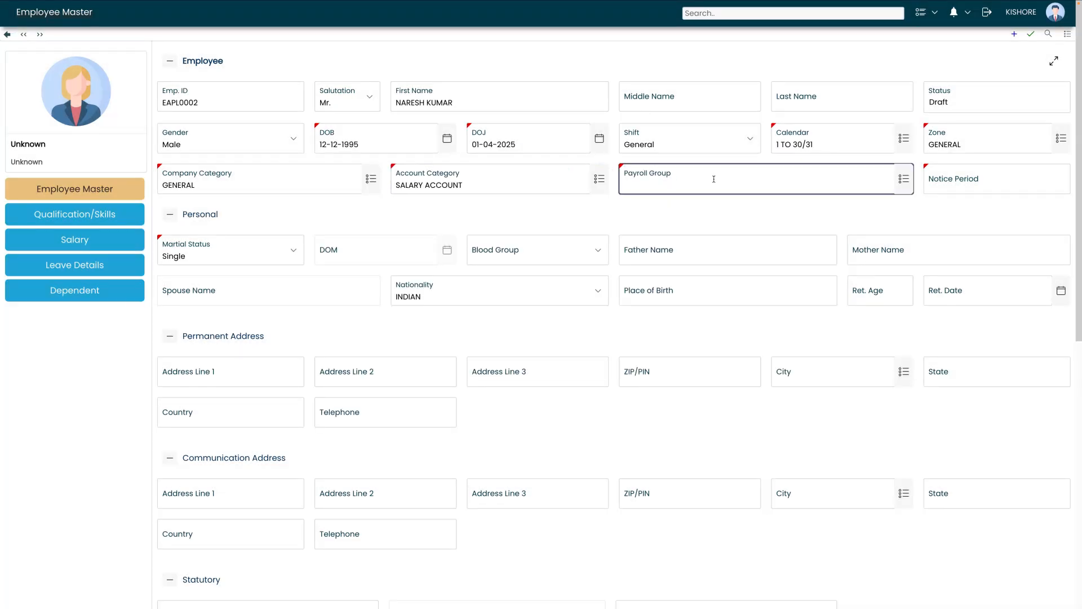
click(902, 181)
click(455, 244)
click(950, 189)
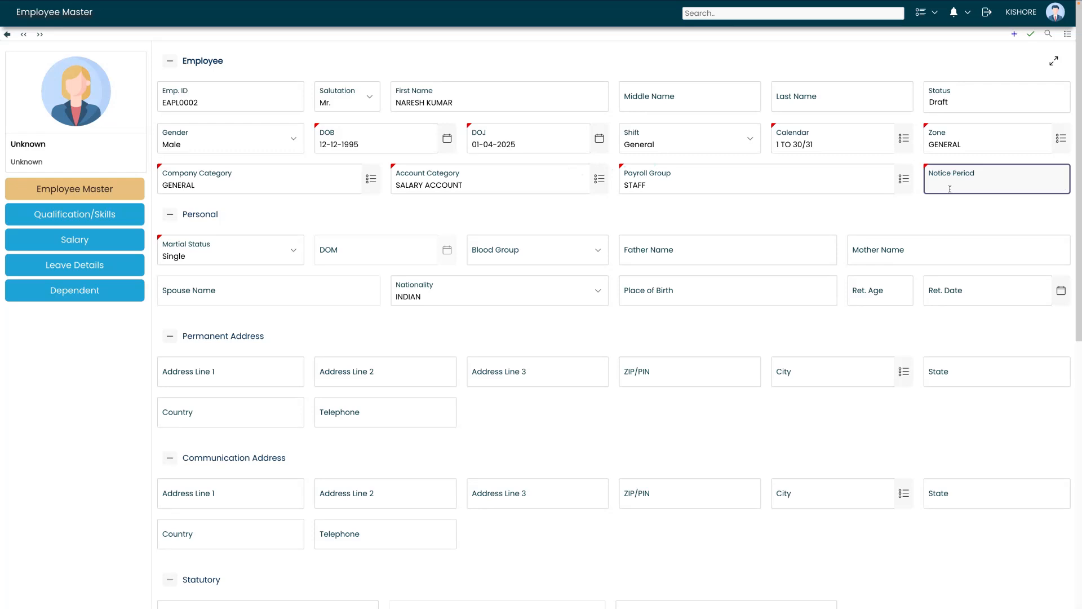
text(30)
Save the new employee record and keep marital status as Single
click(1030, 34)
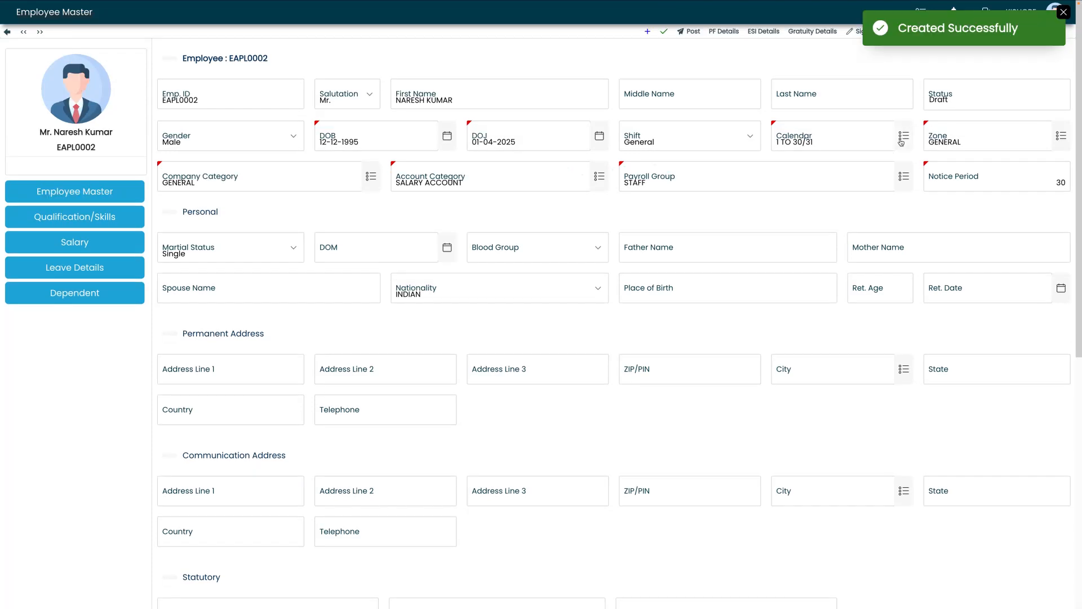
drag(39, 134, 111, 158)
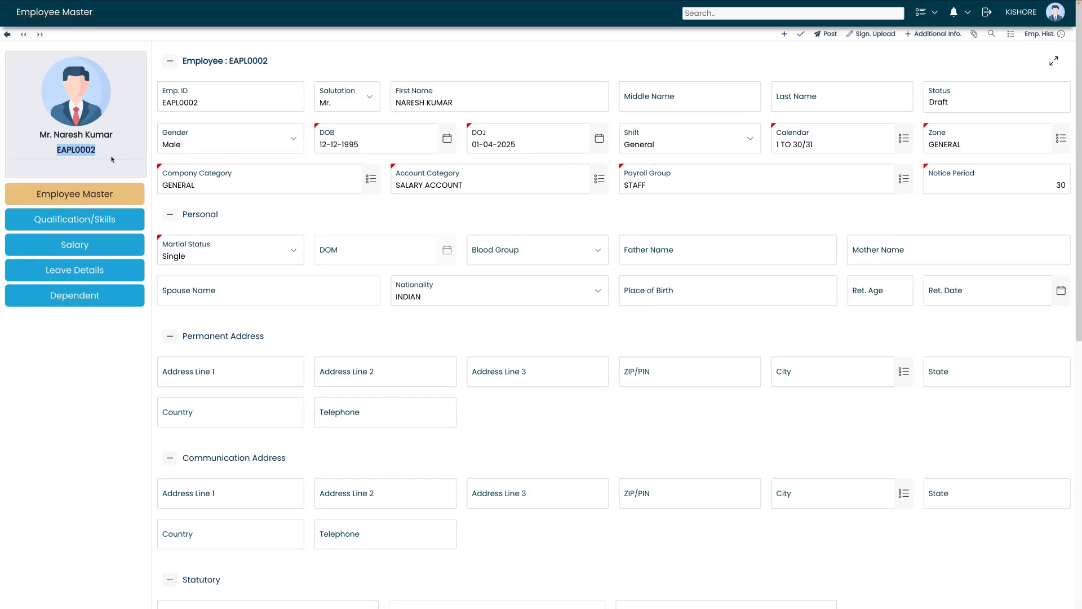
click(112, 159)
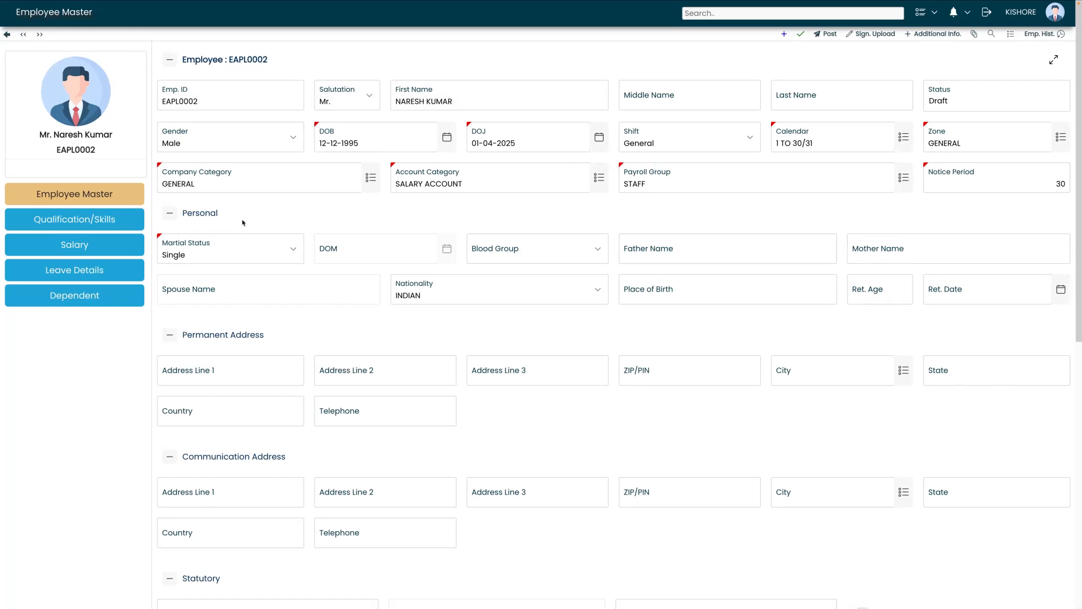
click(221, 252)
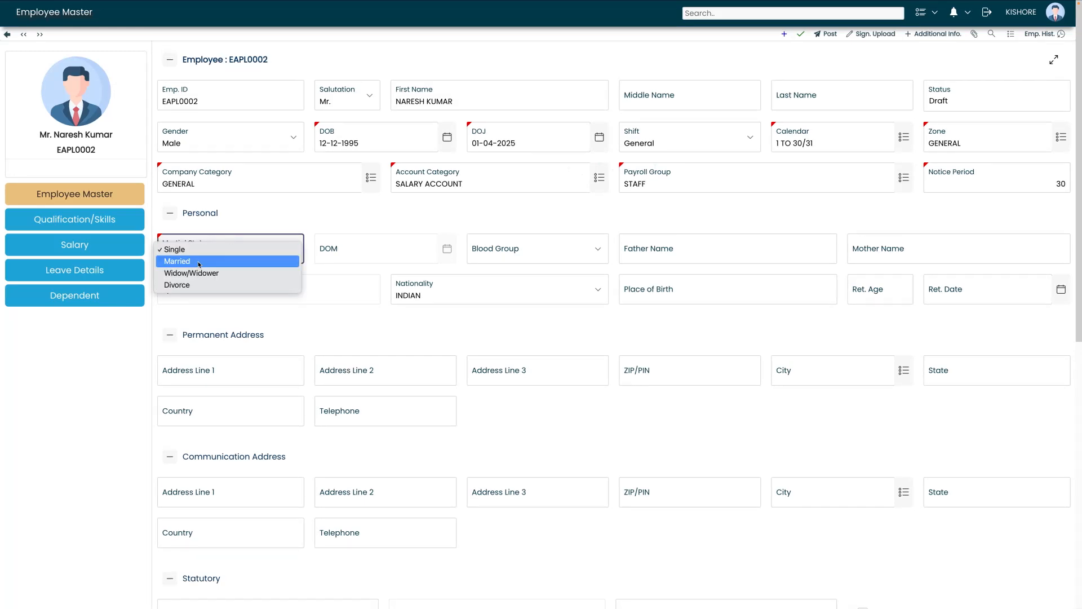
click(203, 254)
Set blood group B+, enter the father's and mother's names, and place of birth CHENNAI
click(557, 257)
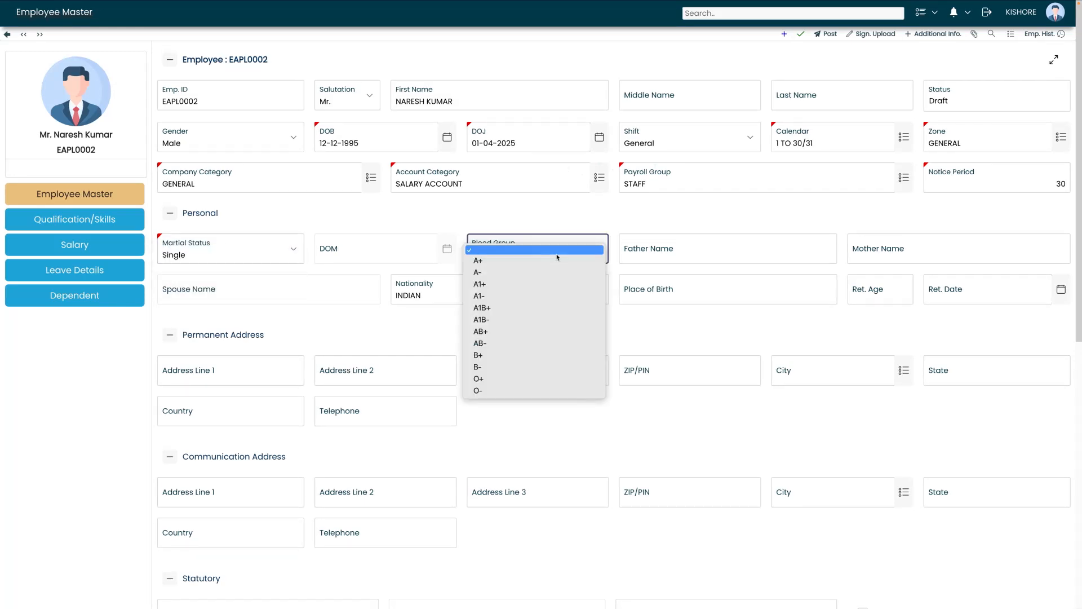
click(479, 355)
click(725, 250)
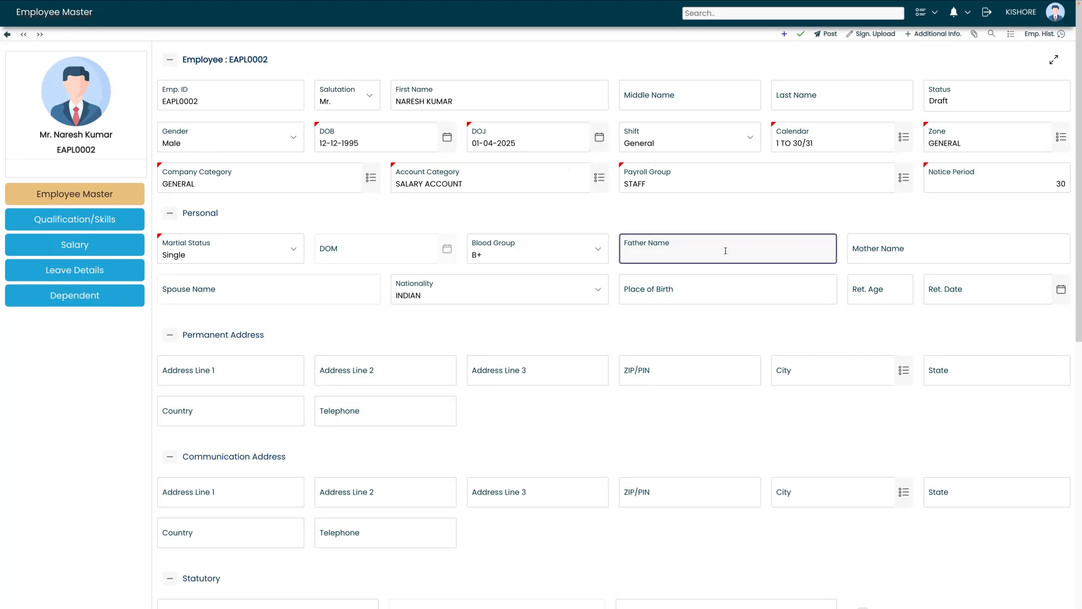
text(RAJAN)
click(880, 254)
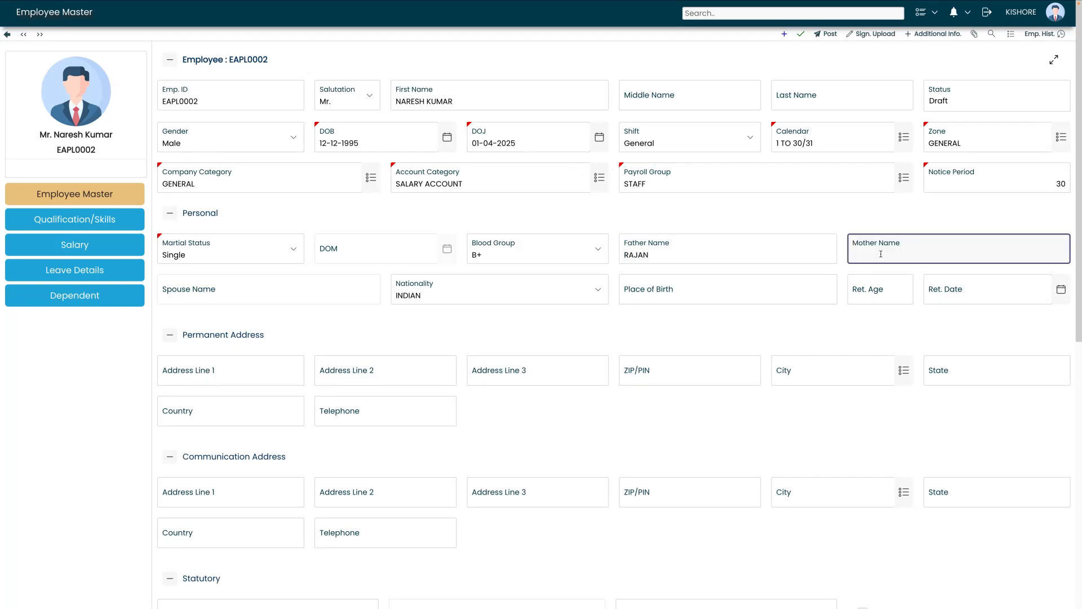
text(NITHYA)
click(646, 296)
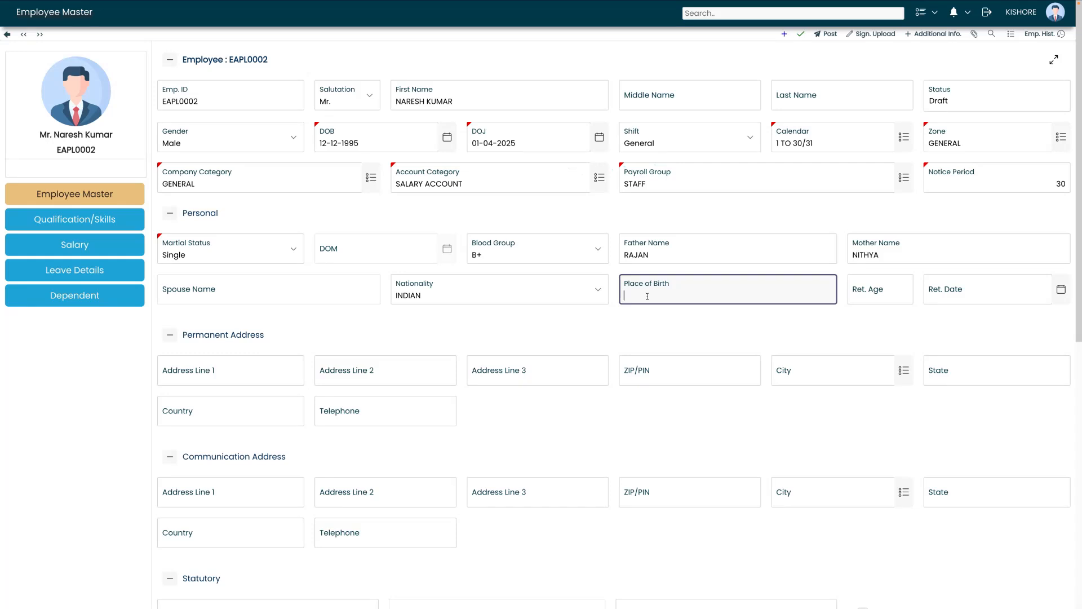
text(CHENNAI)
Enter the three permanent address lines and the ZIP/PIN code
scroll(388, 293, down, 2)
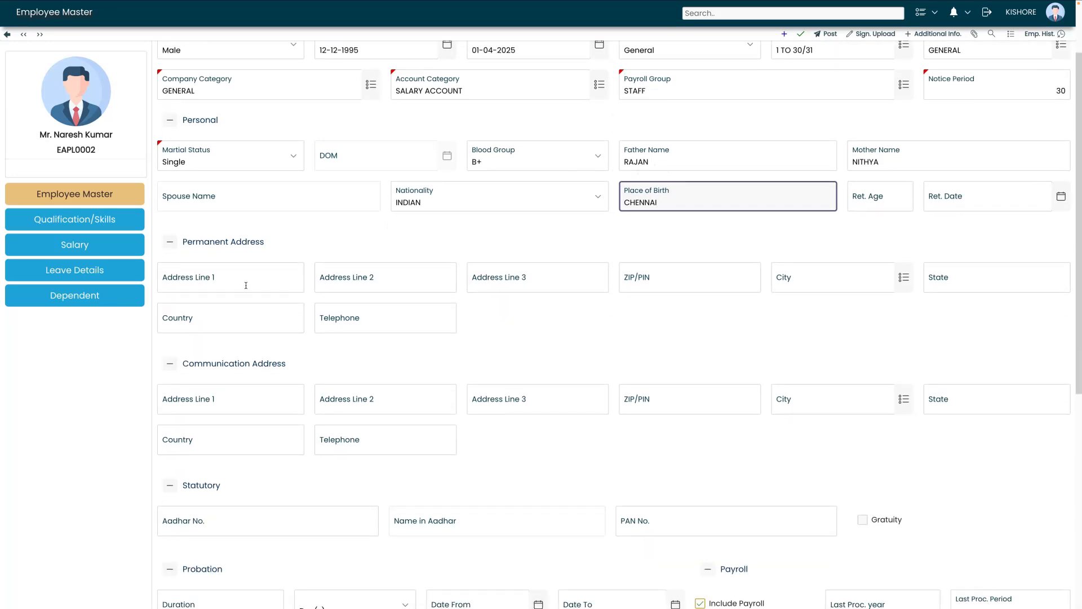
click(245, 285)
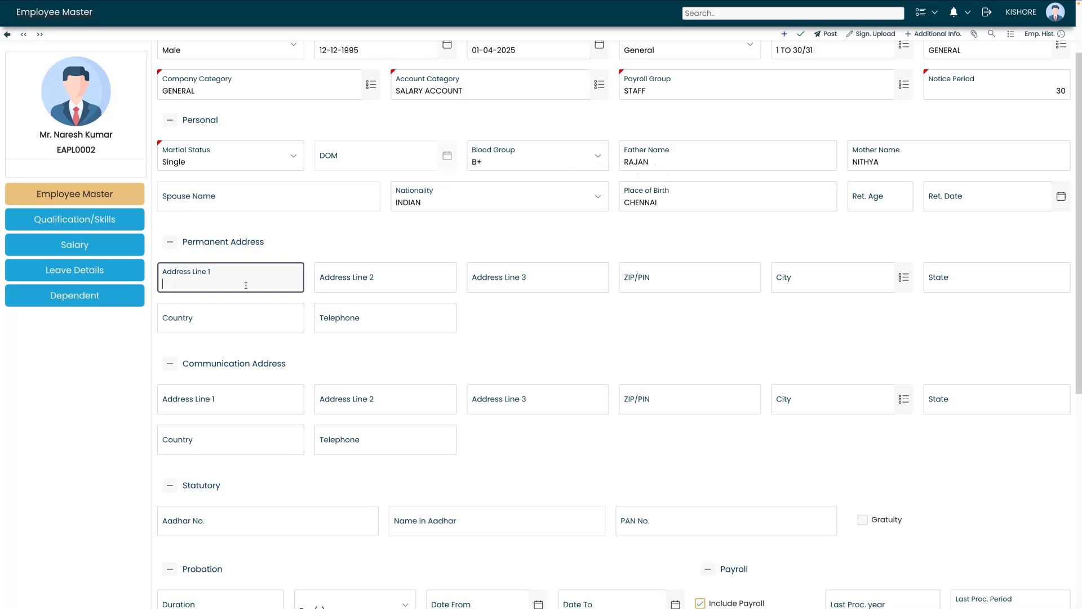
key(Tab)
text(VANNI)
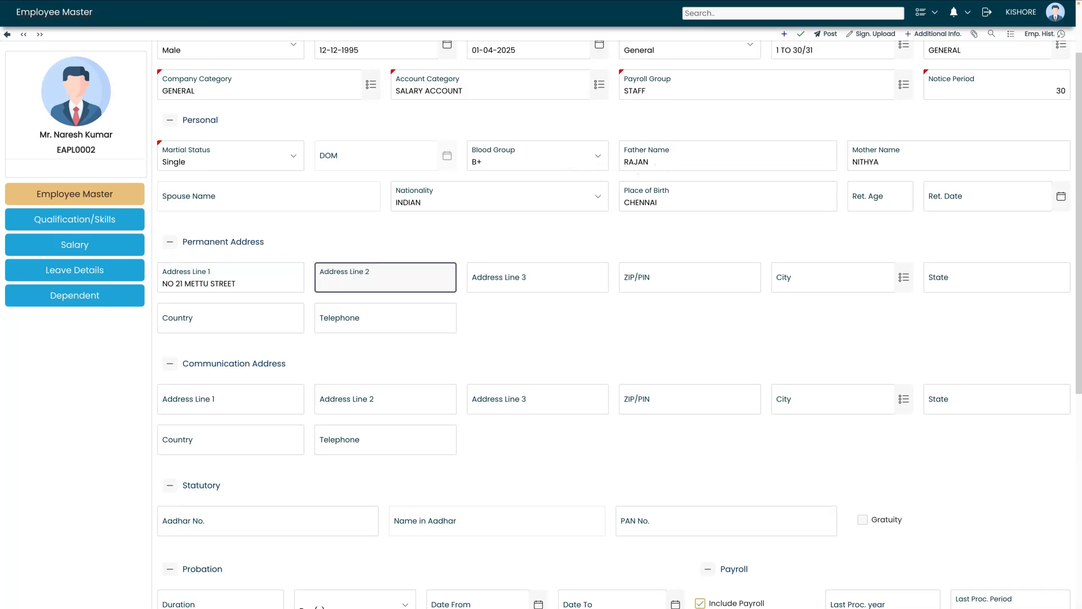
text(YAR PALAYAM)
key(Tab)
text(CUDDALORE)
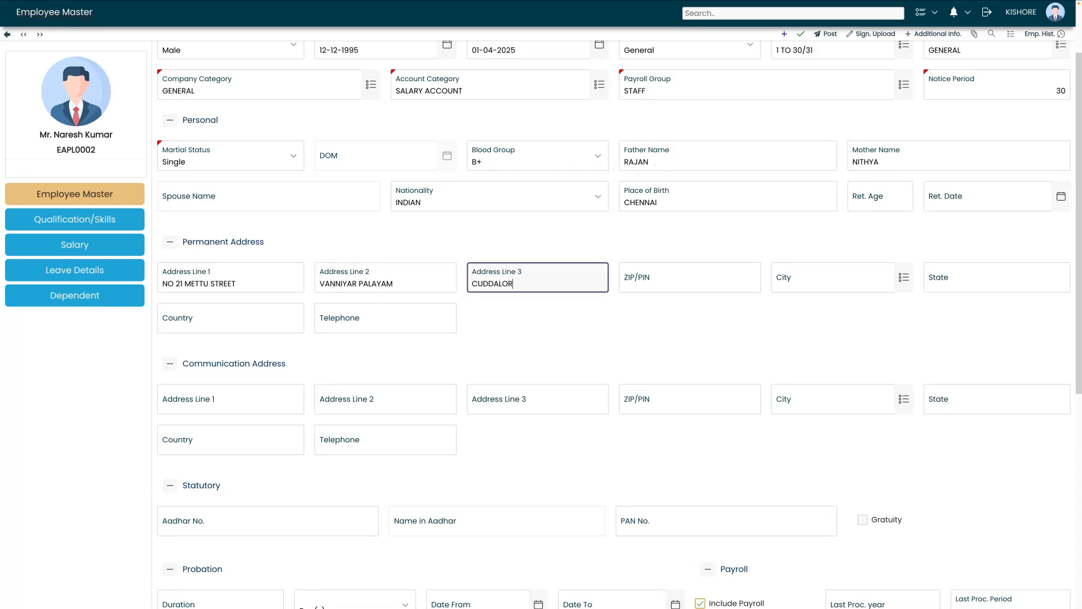
click(688, 290)
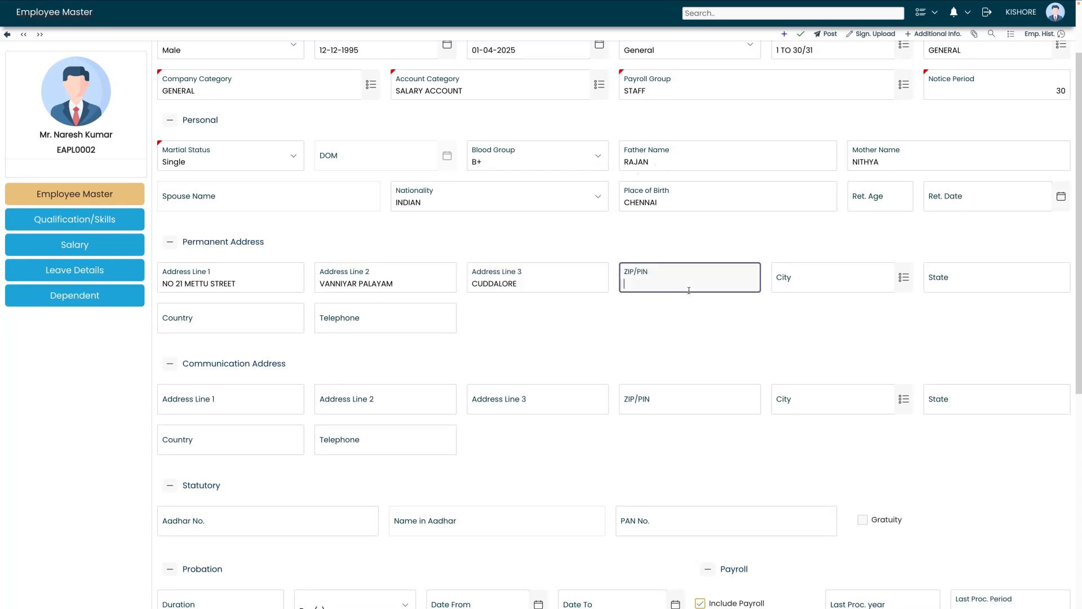
text(607001)
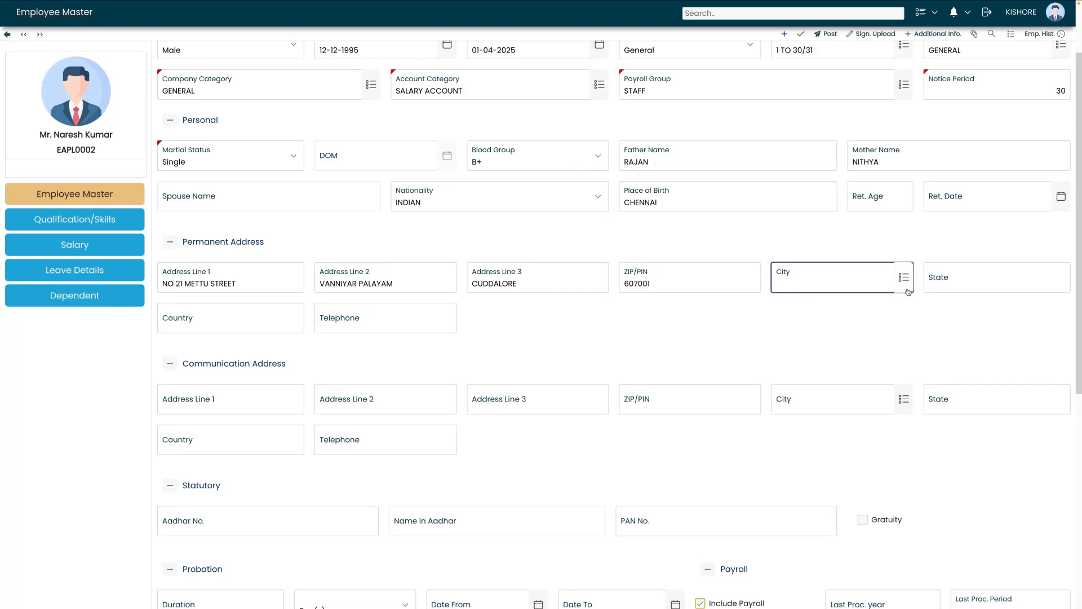
Pick CHENNAI as the permanent address city and enter the employee's telephone number
click(908, 290)
text(chennai)
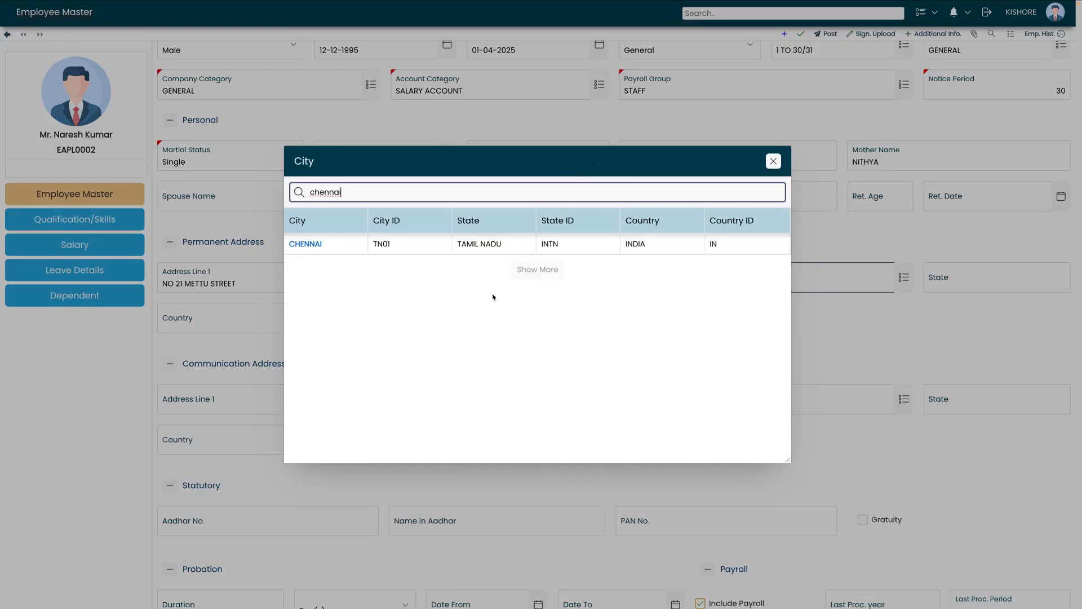
click(480, 248)
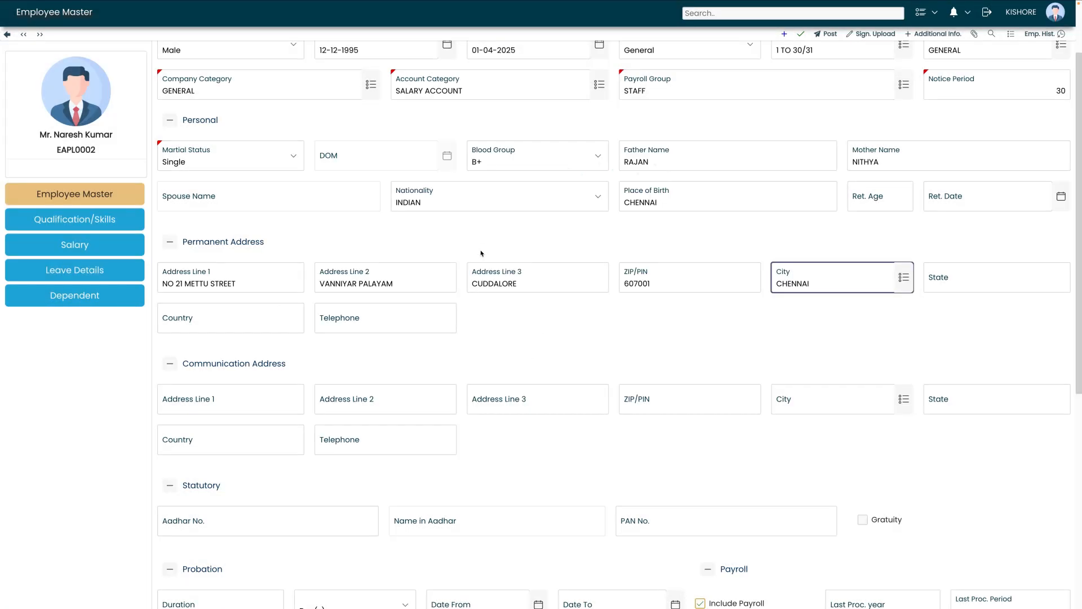
click(360, 326)
text(7)
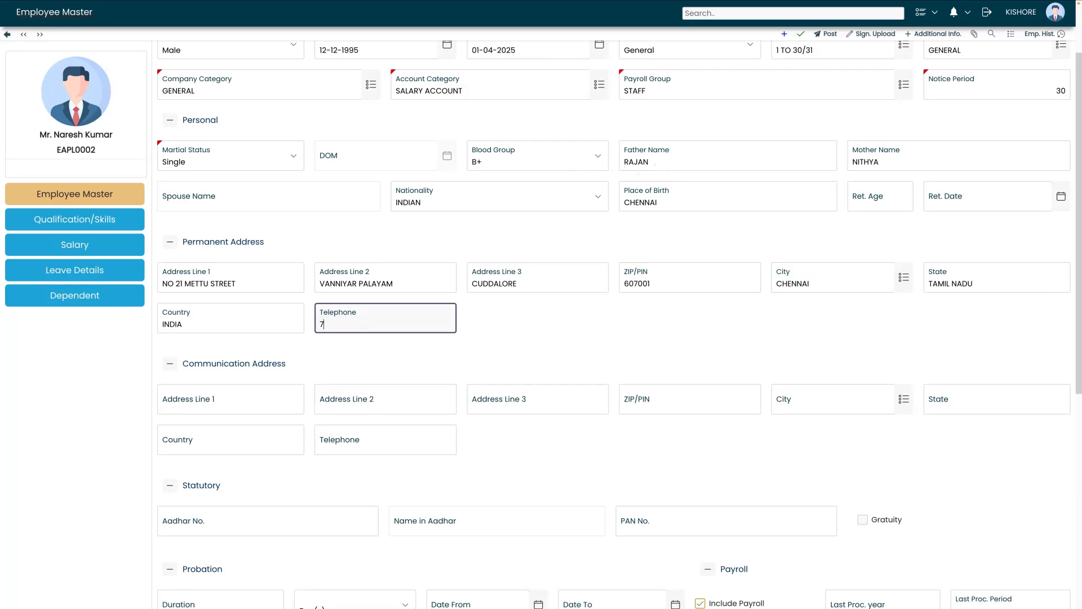
key(BackSpace)
Save the record, then use Same As Prem. Address to fill the communication address
click(799, 35)
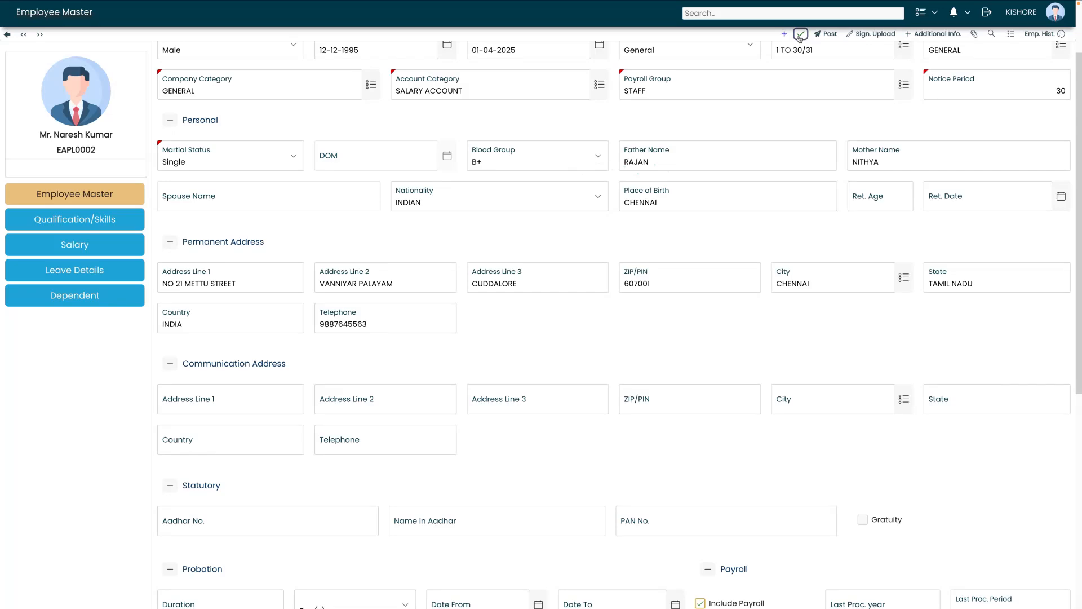
scroll(569, 327, down, 2)
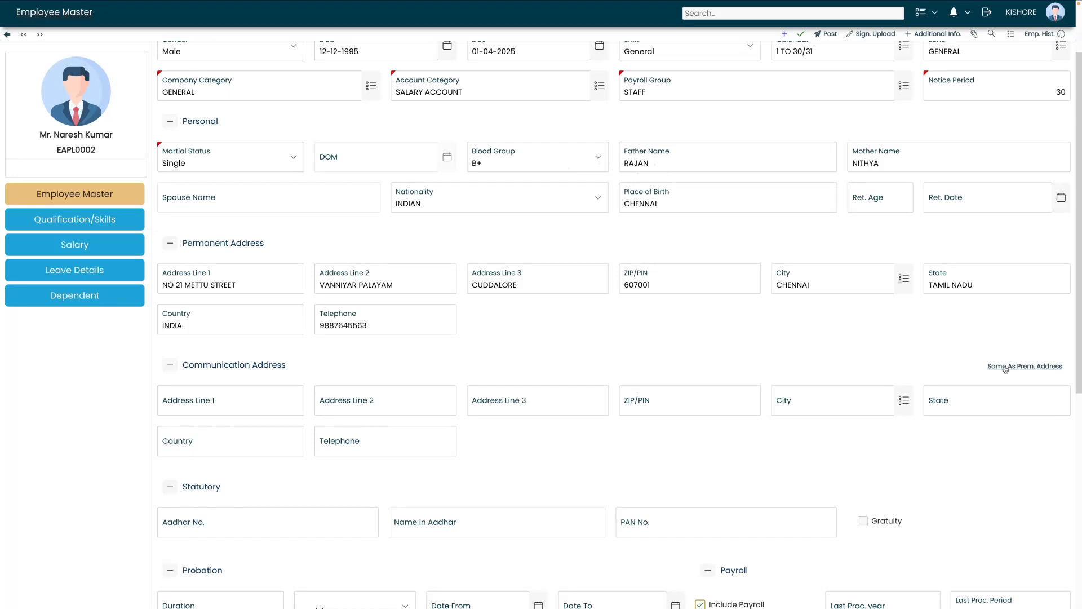
click(1004, 367)
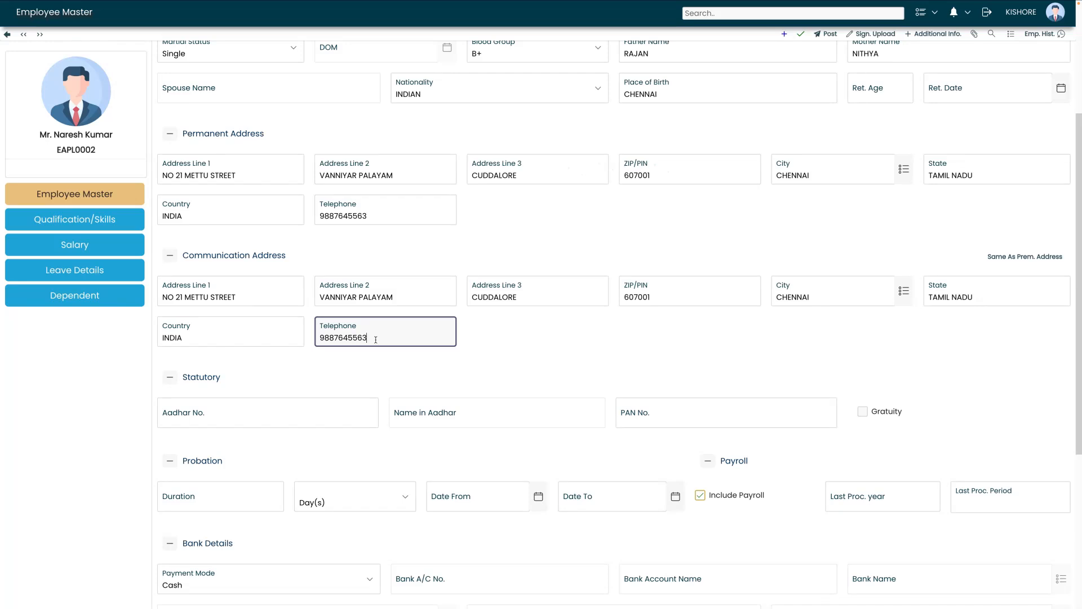
scroll(376, 339, up, 1)
scroll(280, 350, down, 3)
Enter the employee's Aadhar number and PAN number, then save the record
click(272, 336)
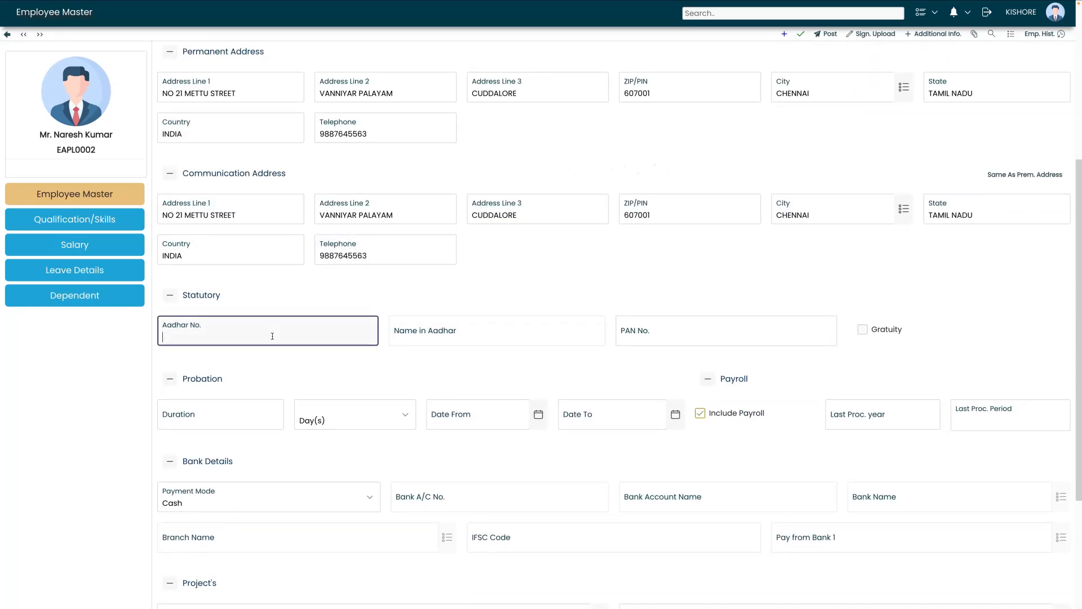
click(653, 339)
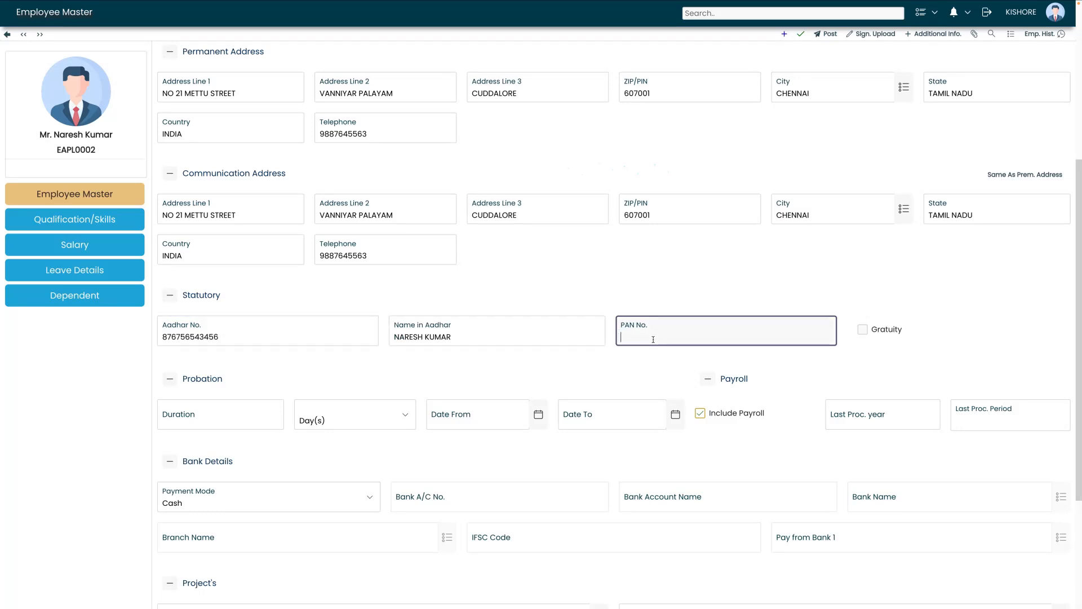
scroll(649, 310, down, 1)
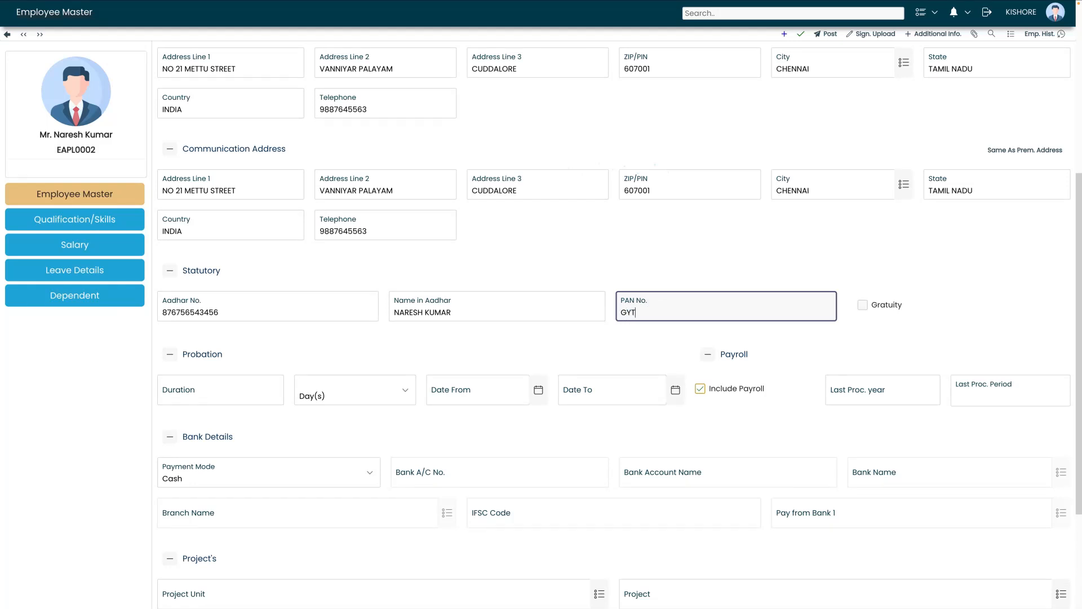
scroll(565, 338, down, 1)
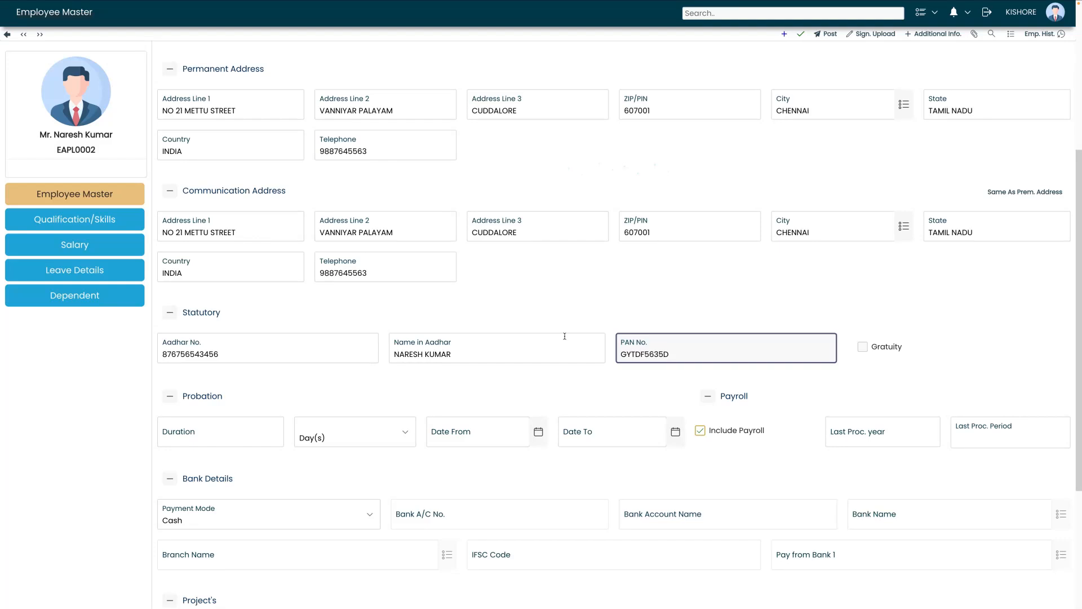
click(800, 34)
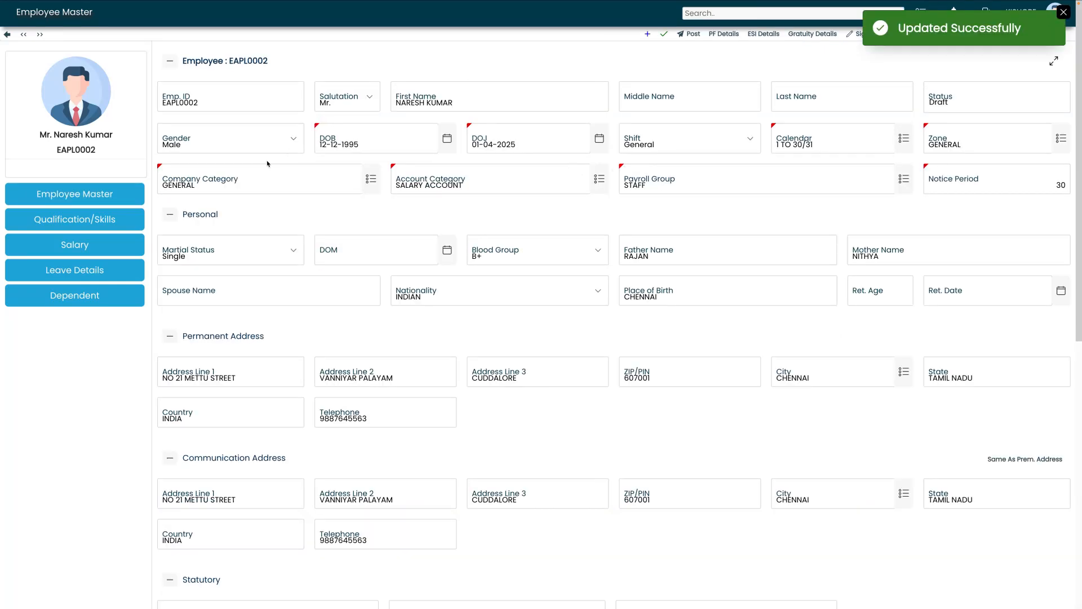
In the salary details, set the designation to SALES MANAGER
click(92, 250)
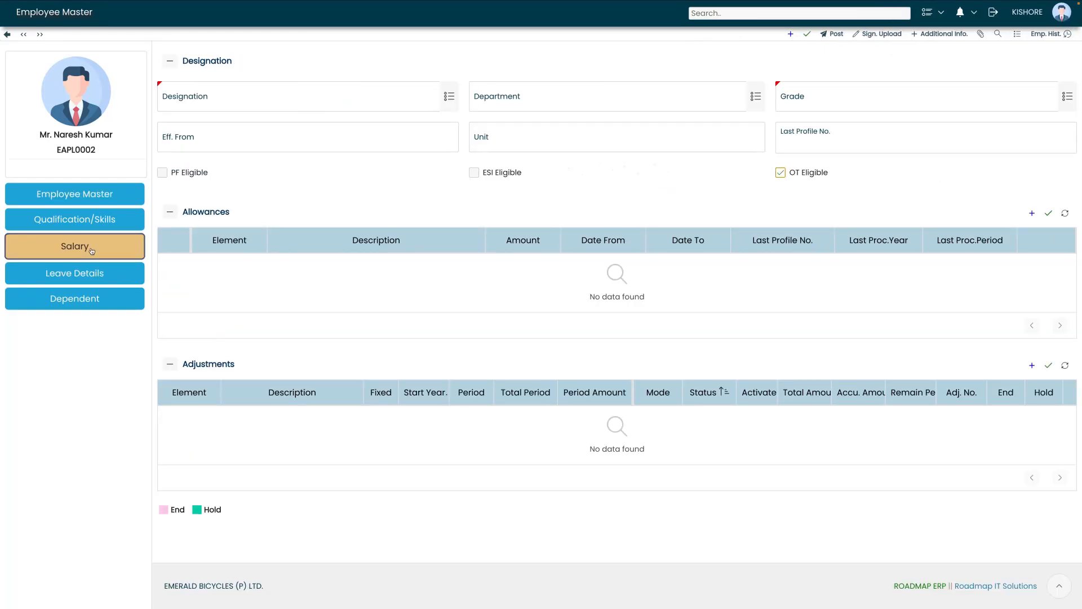
click(206, 105)
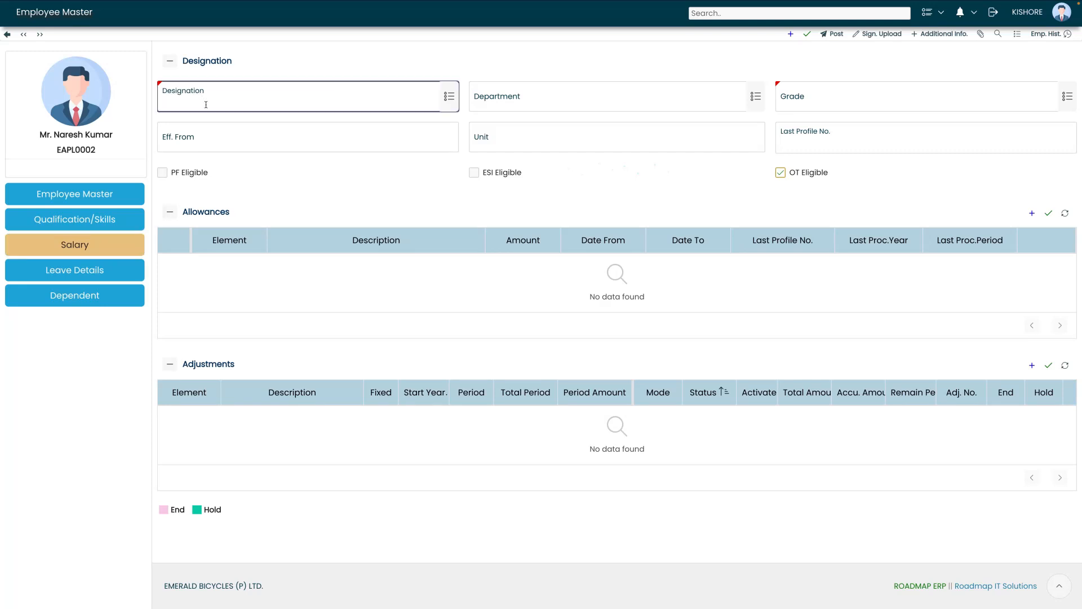
click(449, 99)
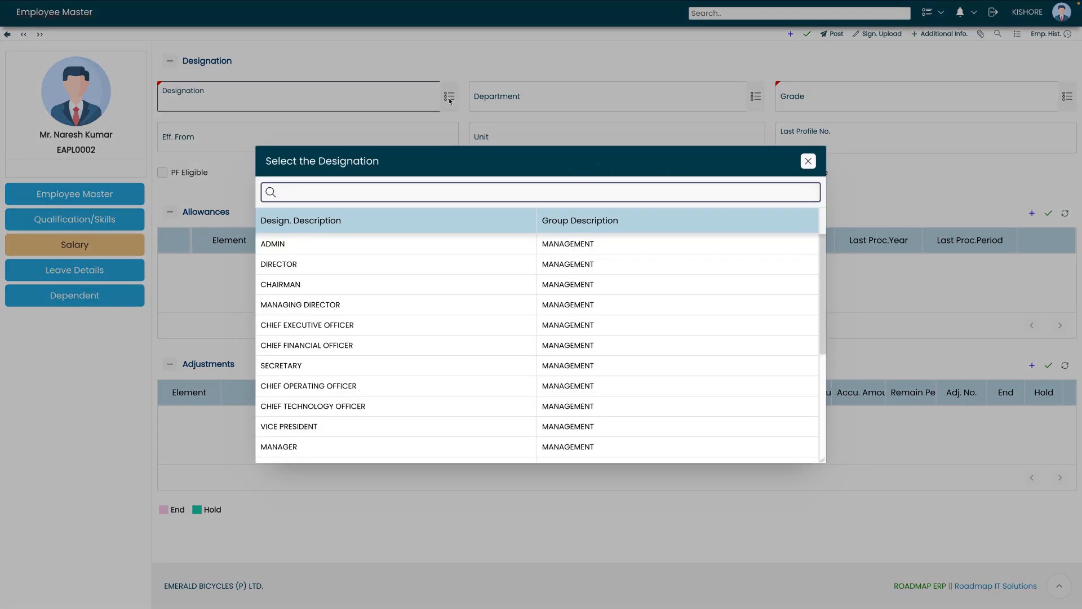
text(SALES)
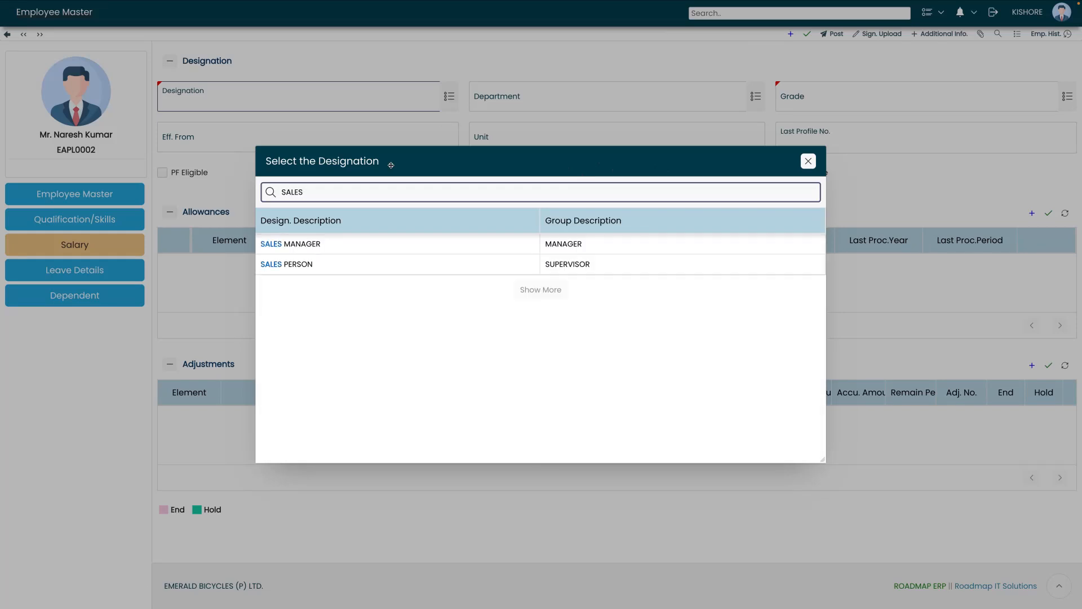
click(346, 248)
Set department SALES & MARKETING and GRADE A, then save the designation
click(596, 86)
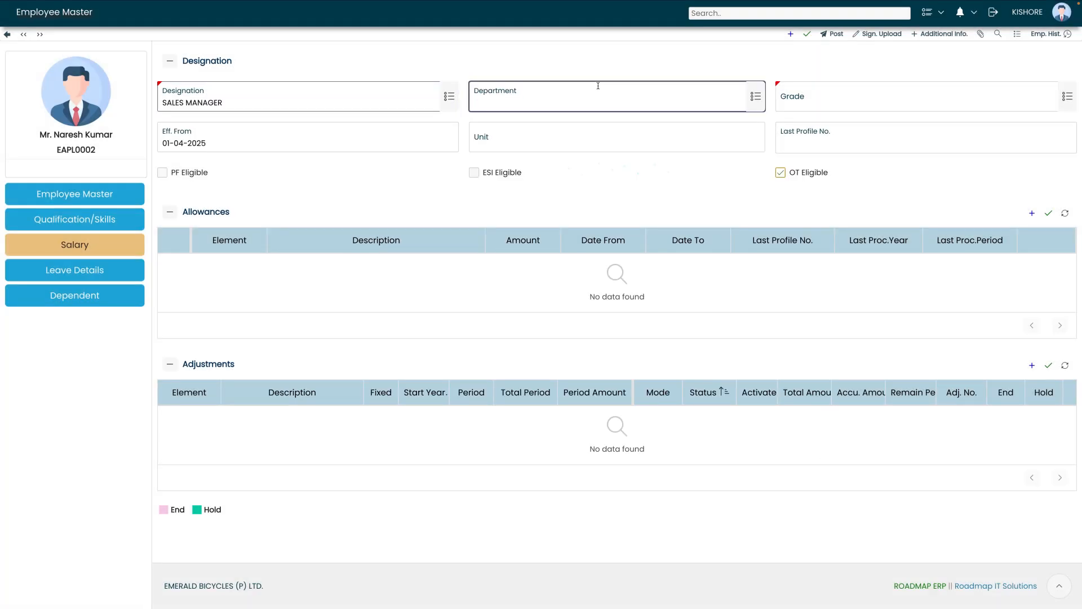
click(754, 97)
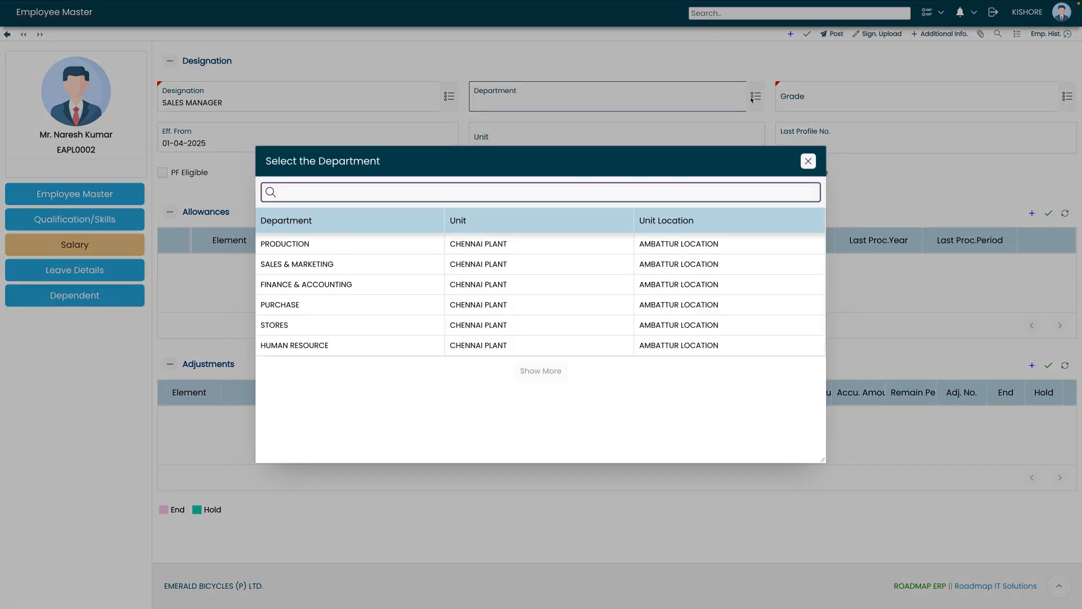
text(SALE)
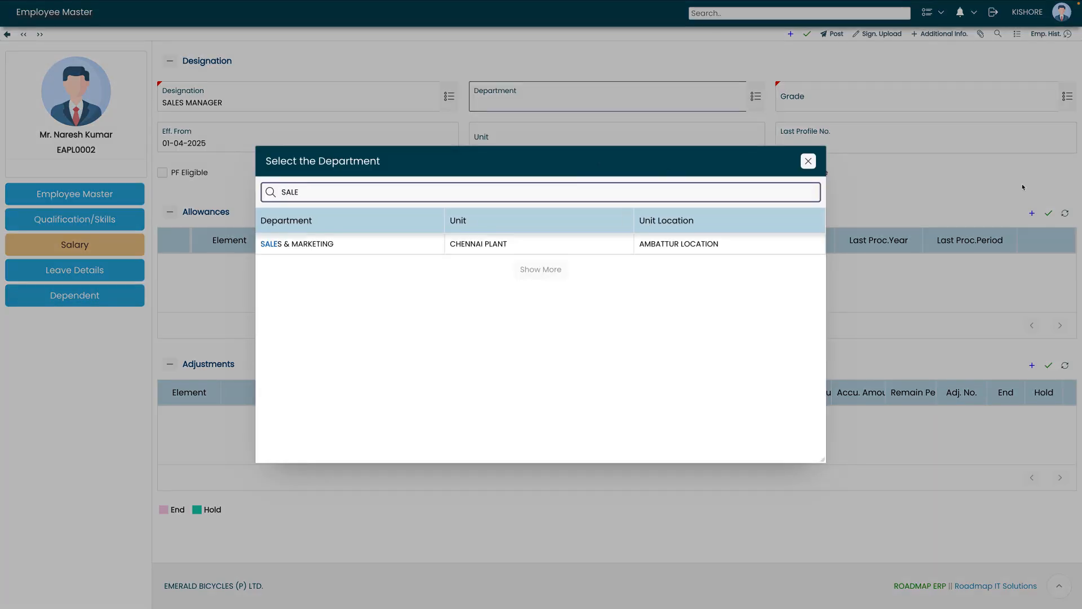
click(338, 248)
click(772, 110)
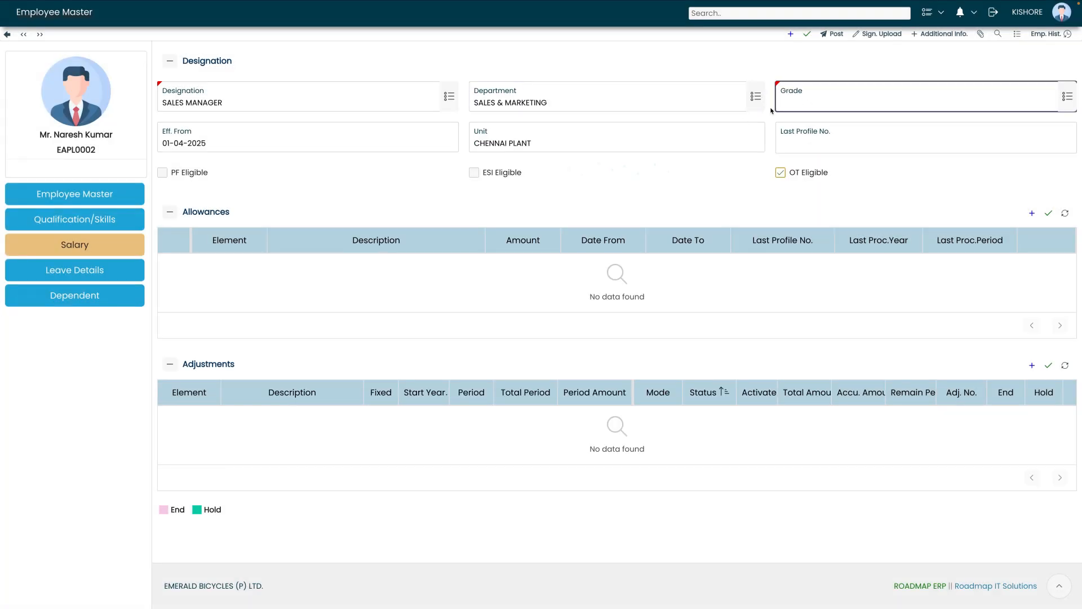
click(1067, 96)
click(340, 241)
click(806, 35)
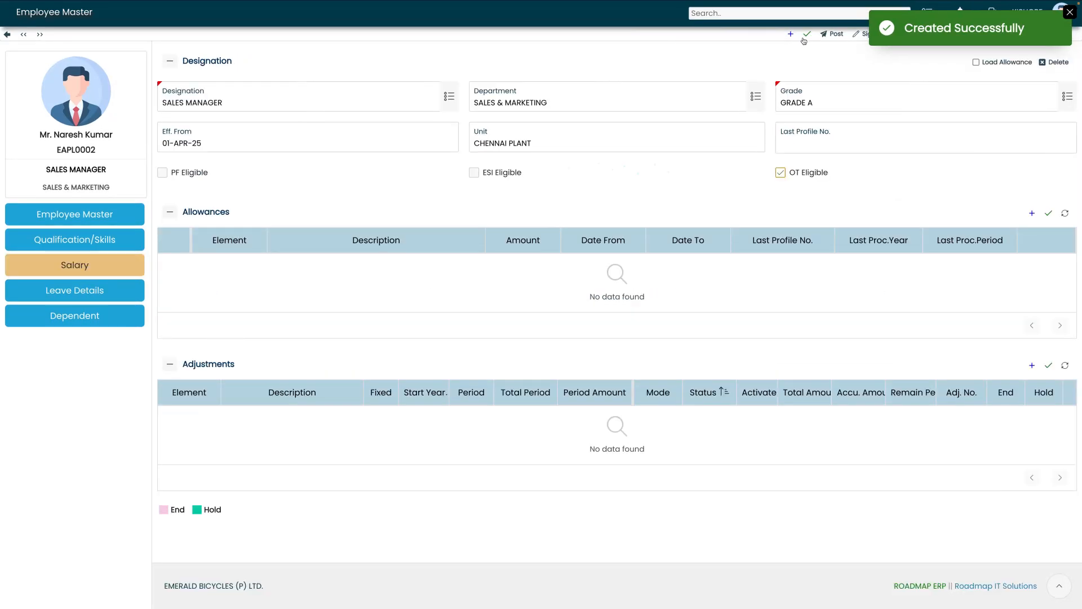
Load allowances and save BASIC 50000, CVA 3500, DA 3500 and HRA 4000
click(804, 38)
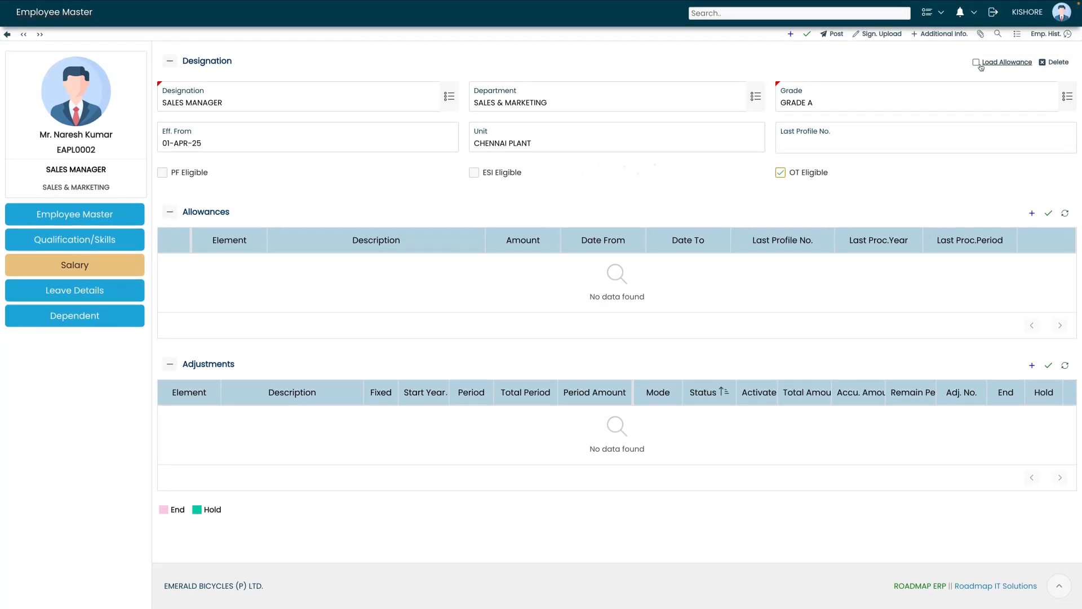
click(980, 63)
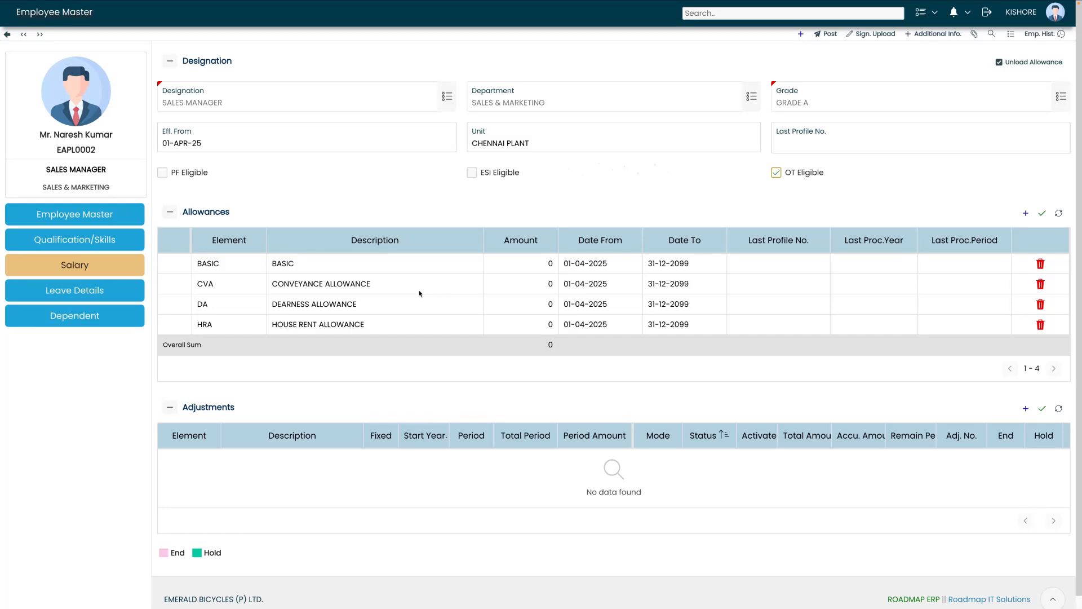
click(541, 268)
click(540, 265)
text(50000)
click(507, 284)
text(3500)
click(512, 304)
text(3500)
click(512, 325)
text(4000)
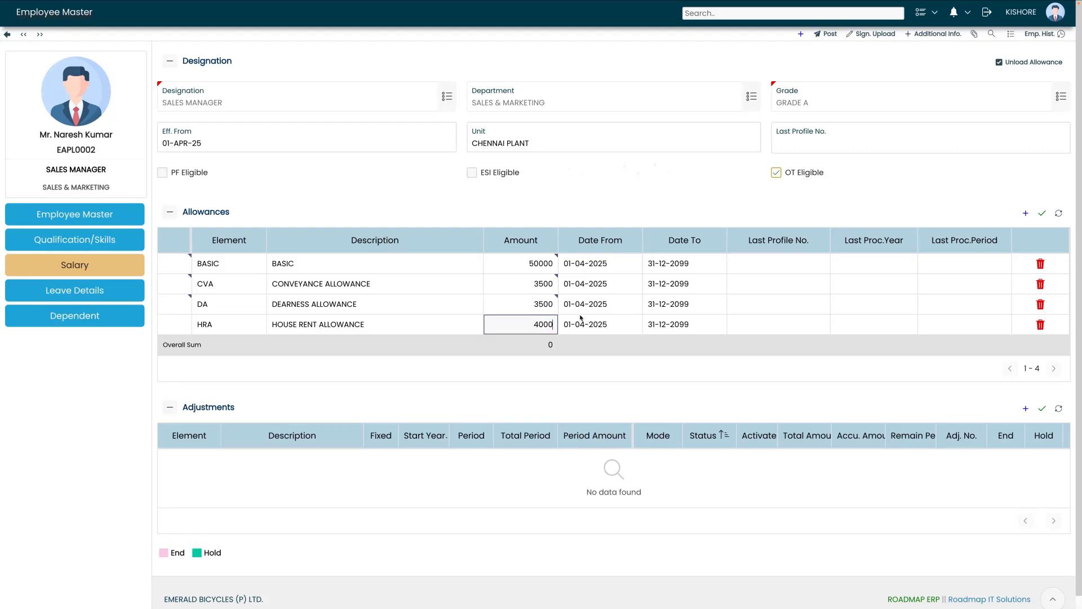
click(1042, 214)
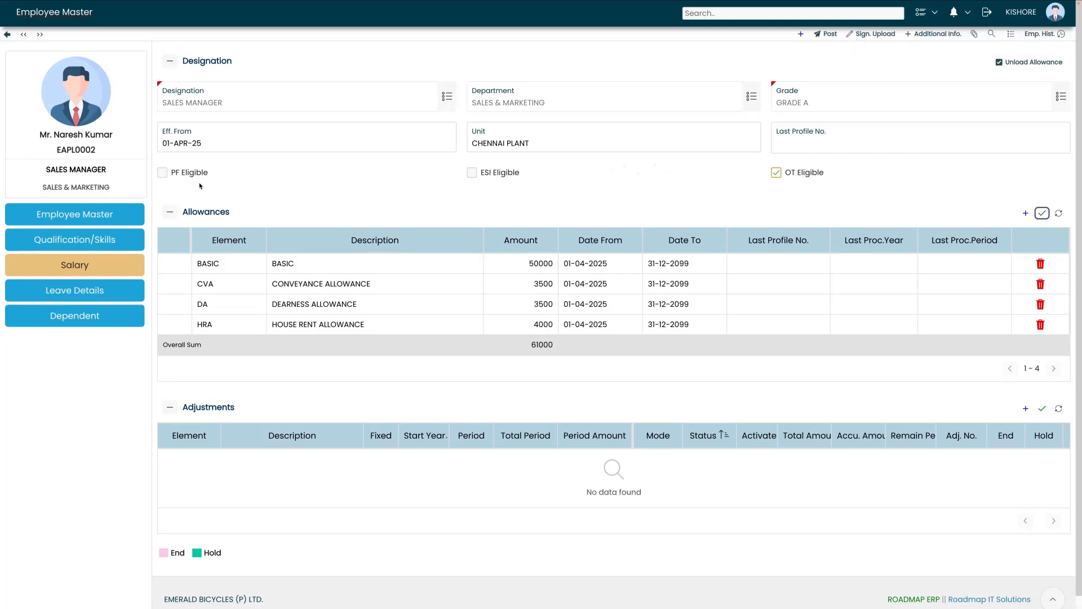
Tick PF Eligible in the Designation section
click(163, 172)
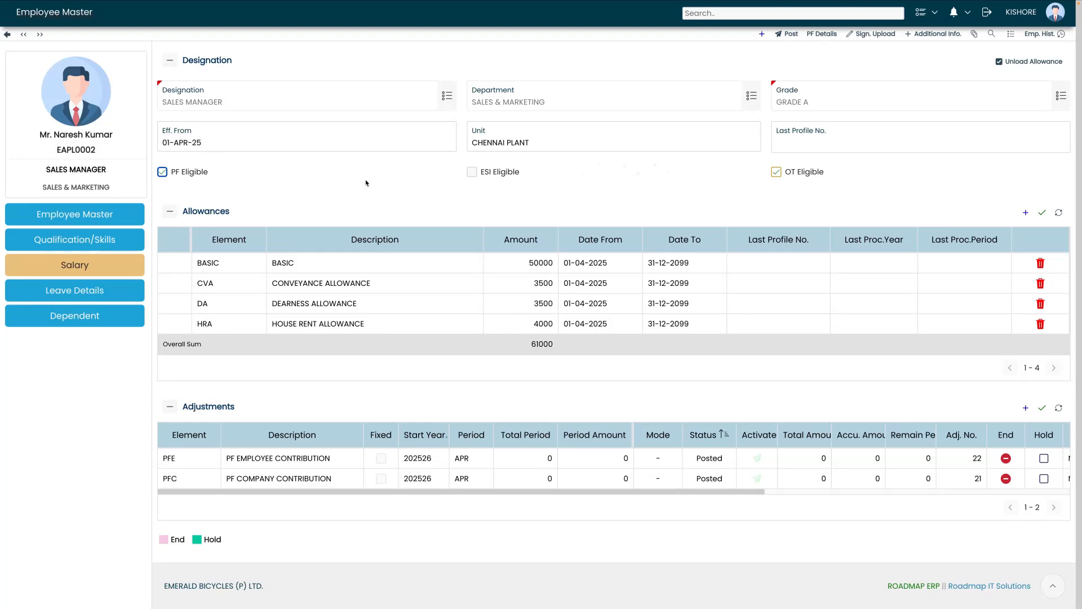
Post the employee profile with HIGH priority, forwarding it to ERP ADMIN
click(782, 39)
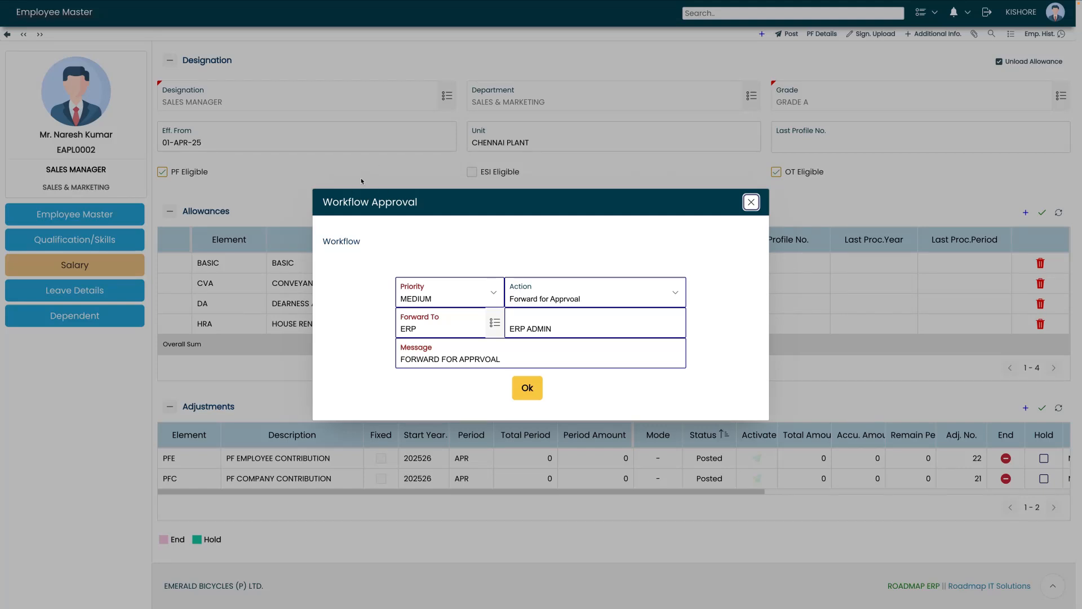
click(434, 294)
click(443, 273)
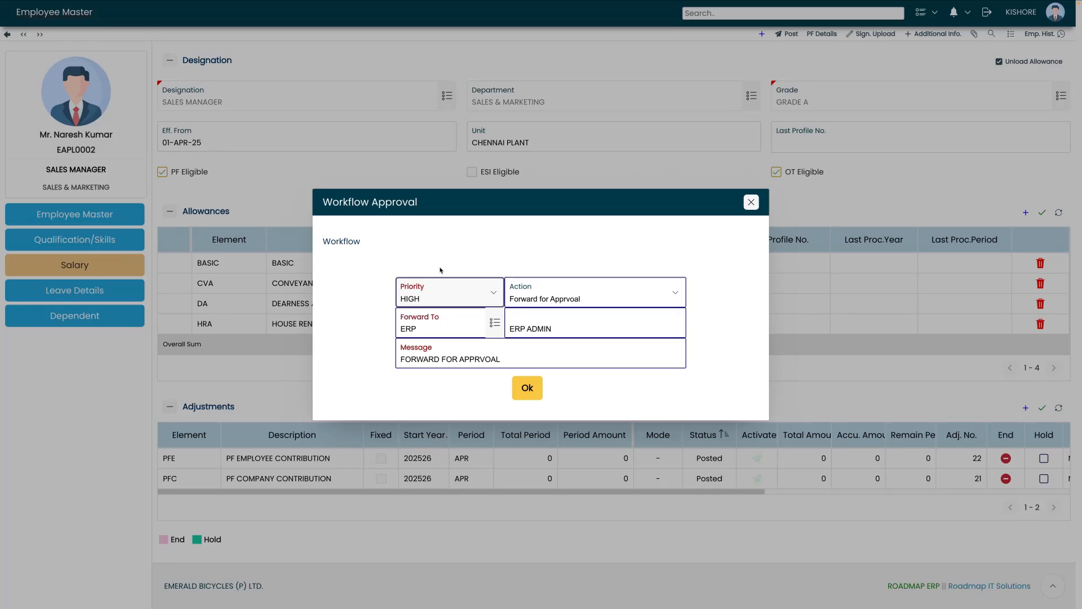
click(445, 316)
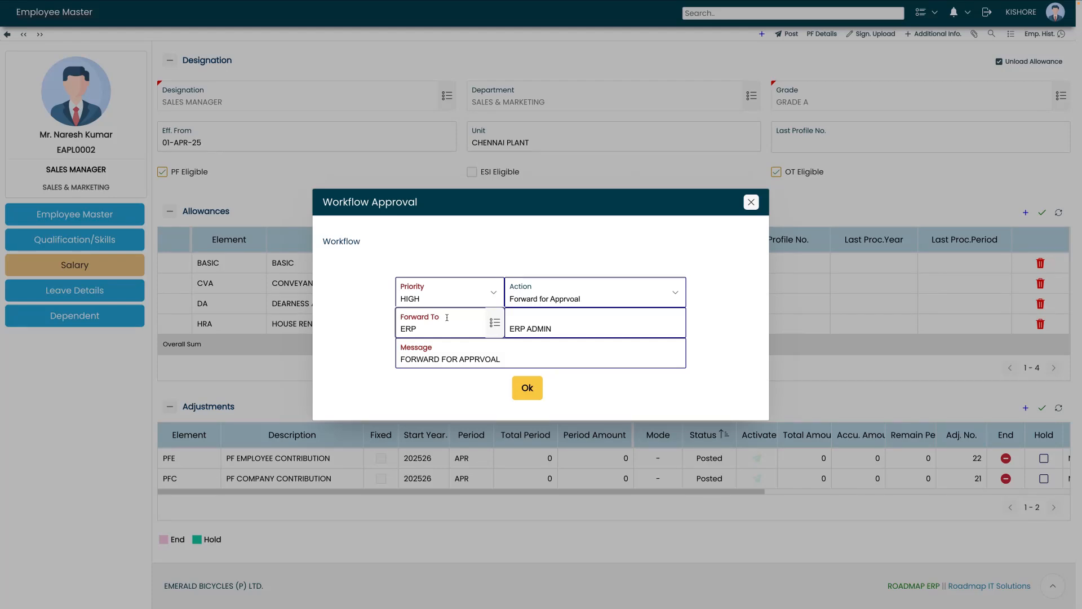
click(524, 390)
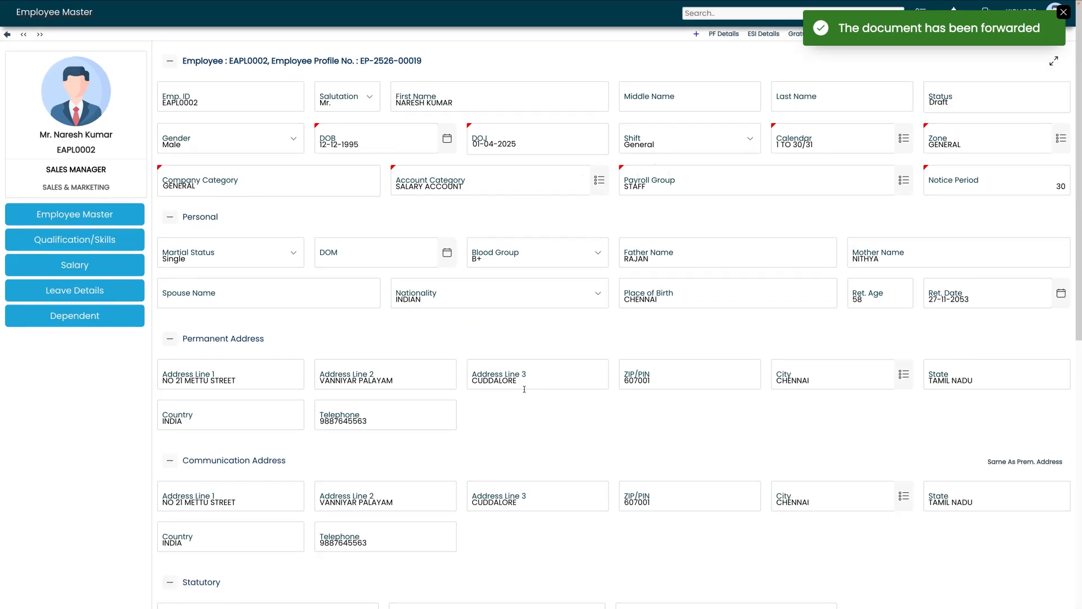
Log in to Roadmap ERP with the admin approver's username and password
scroll(524, 389, down, 10)
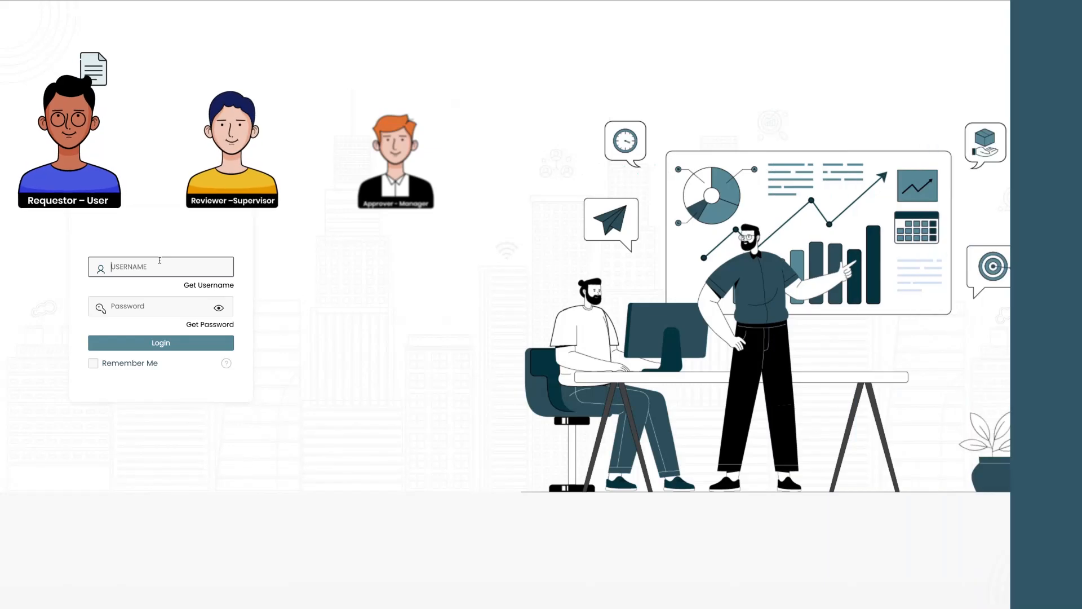
key(Tab)
click(218, 307)
click(153, 343)
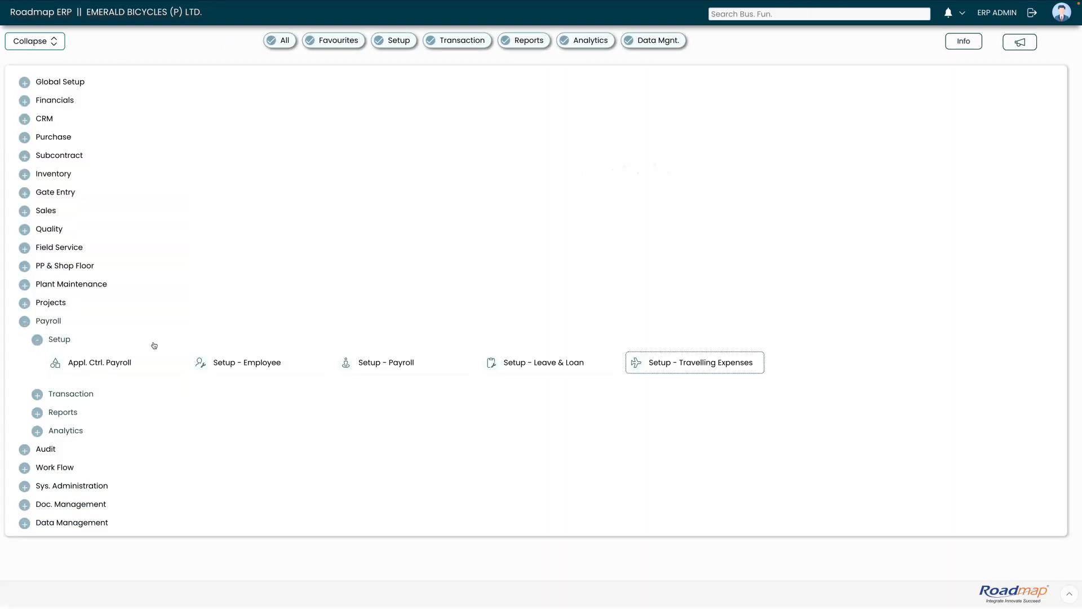
From notifications, select the pending EMPLOYEE PROFILE approval (50,000.00) and bring up its Approval dialog
click(24, 323)
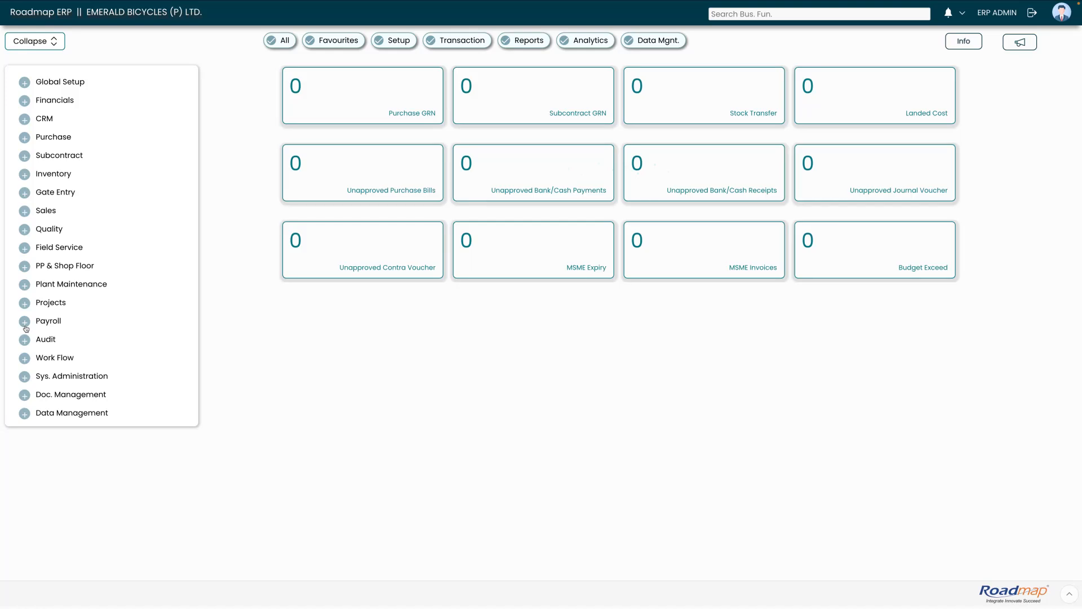
click(952, 19)
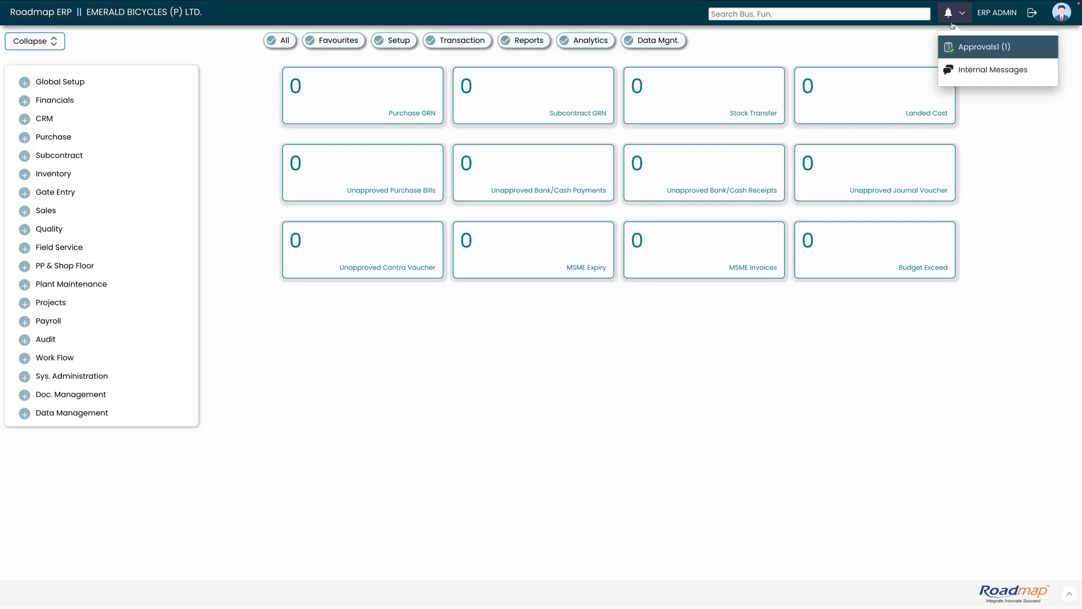
click(965, 46)
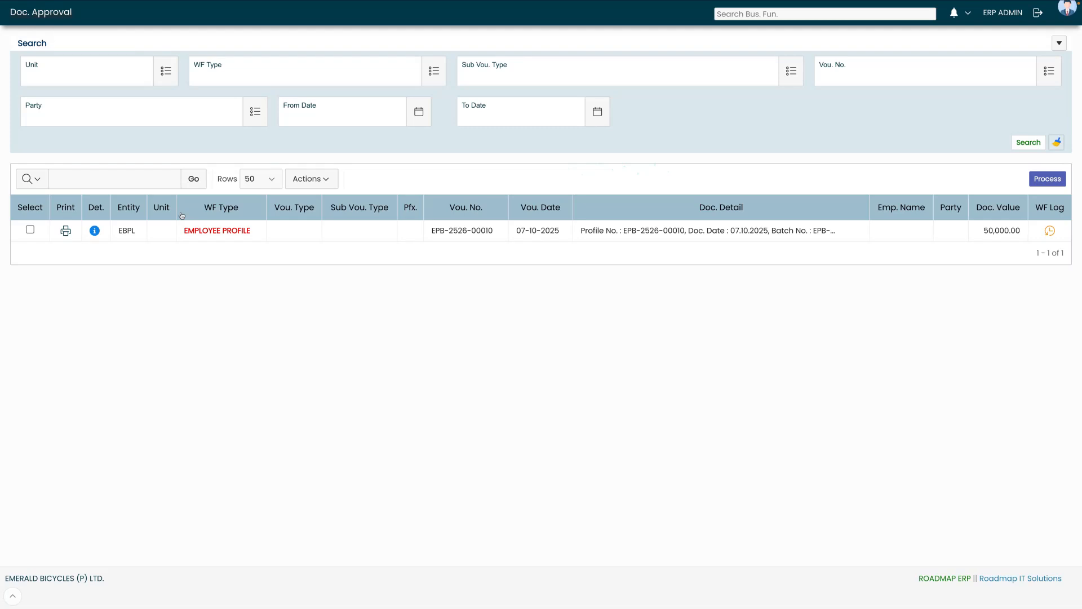
click(29, 230)
click(1048, 181)
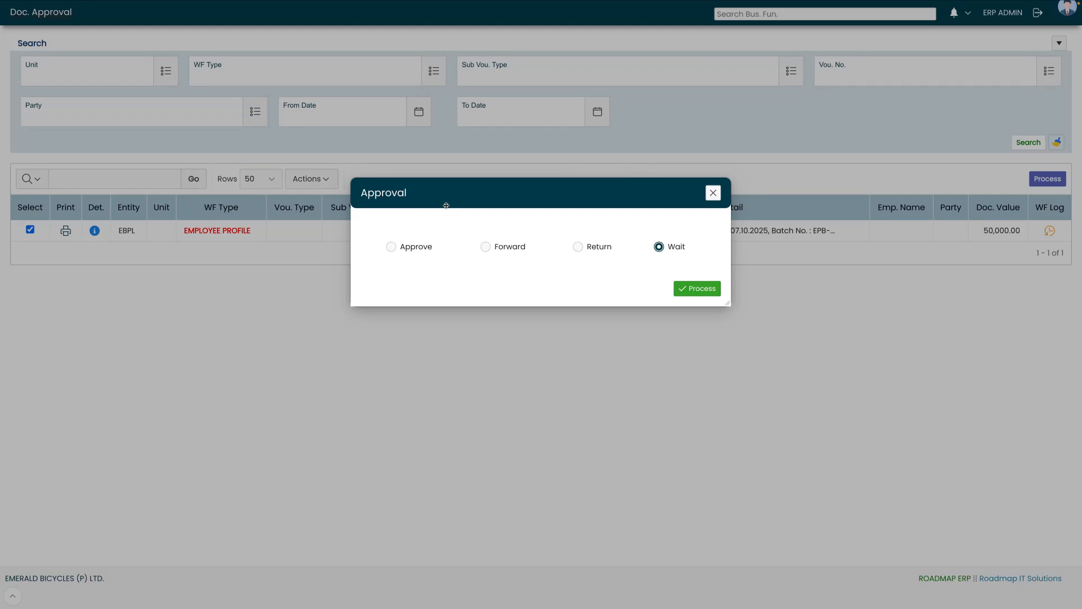
Approve the pending EMPLOYEE PROFILE document
click(401, 249)
click(691, 292)
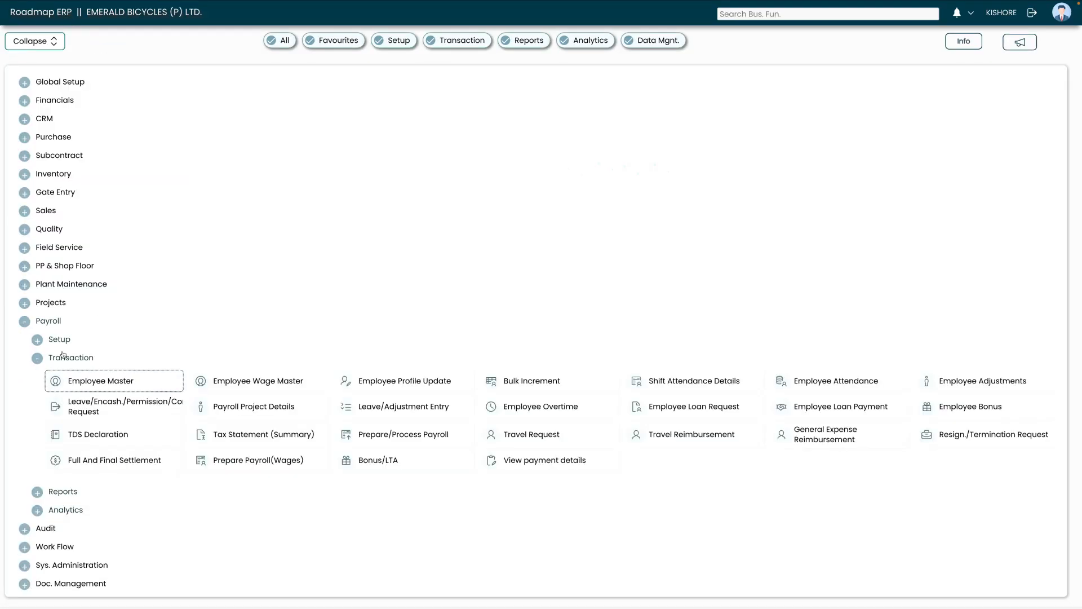
Search all 17 employees in Employee Master and verify the new SALES MANAGER is Active with Basic 50000
click(84, 381)
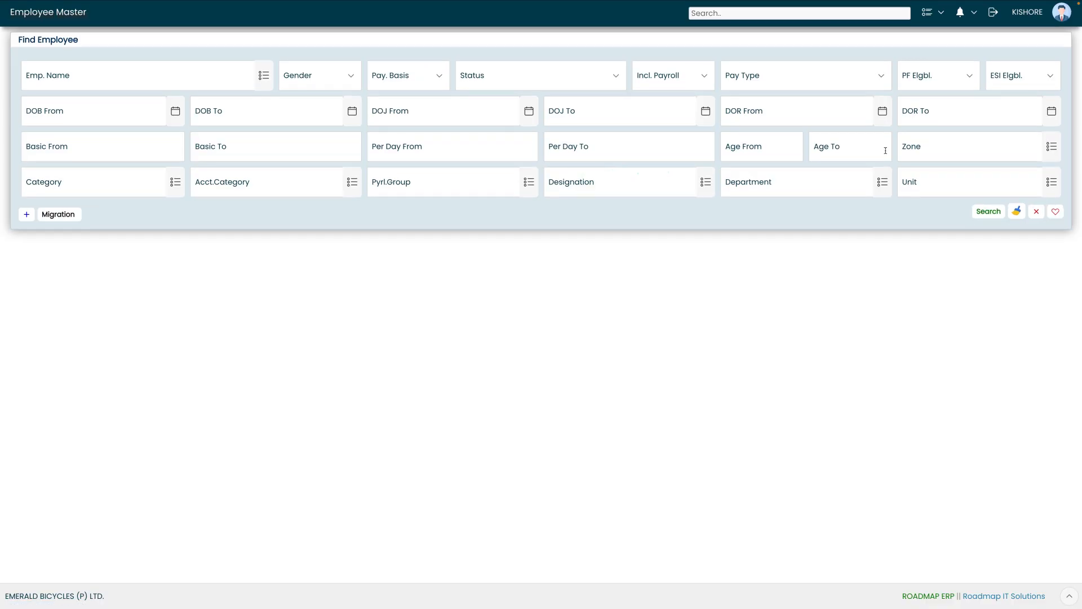
click(988, 217)
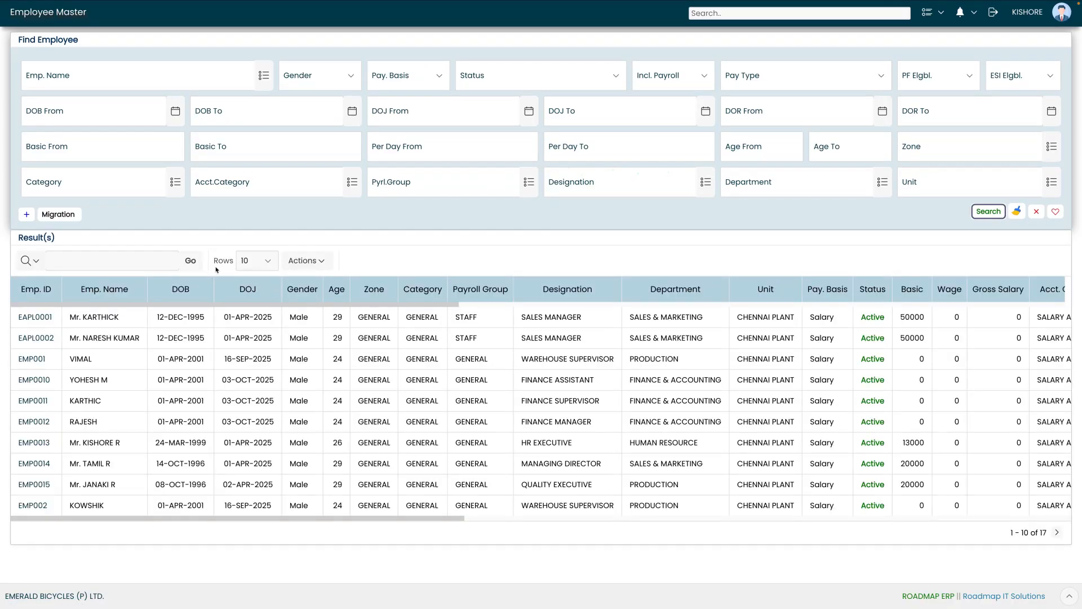
drag(68, 341, 203, 338)
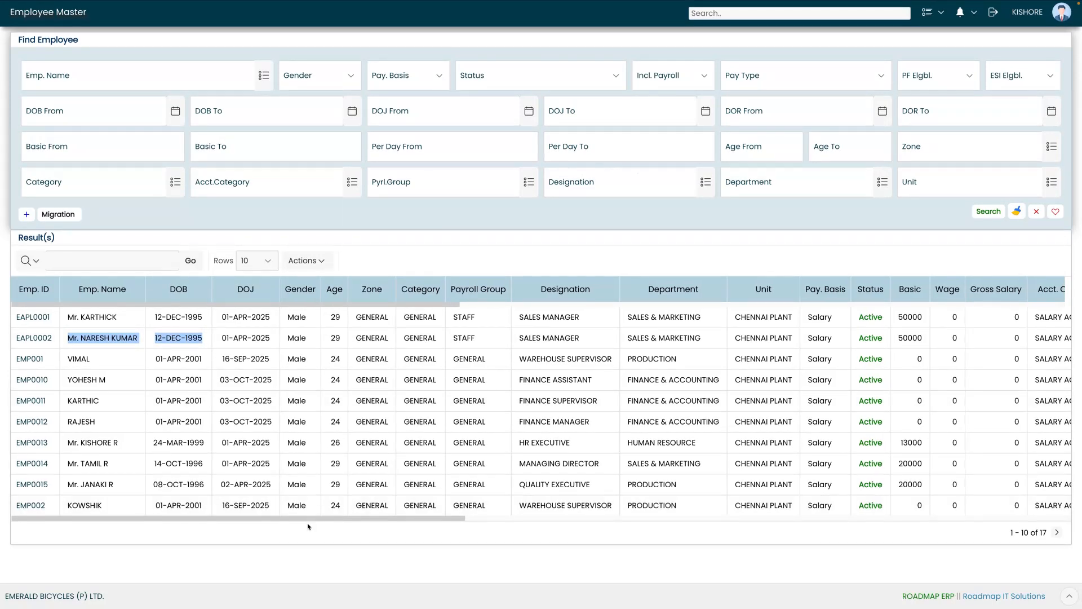
scroll(310, 523, right, 4)
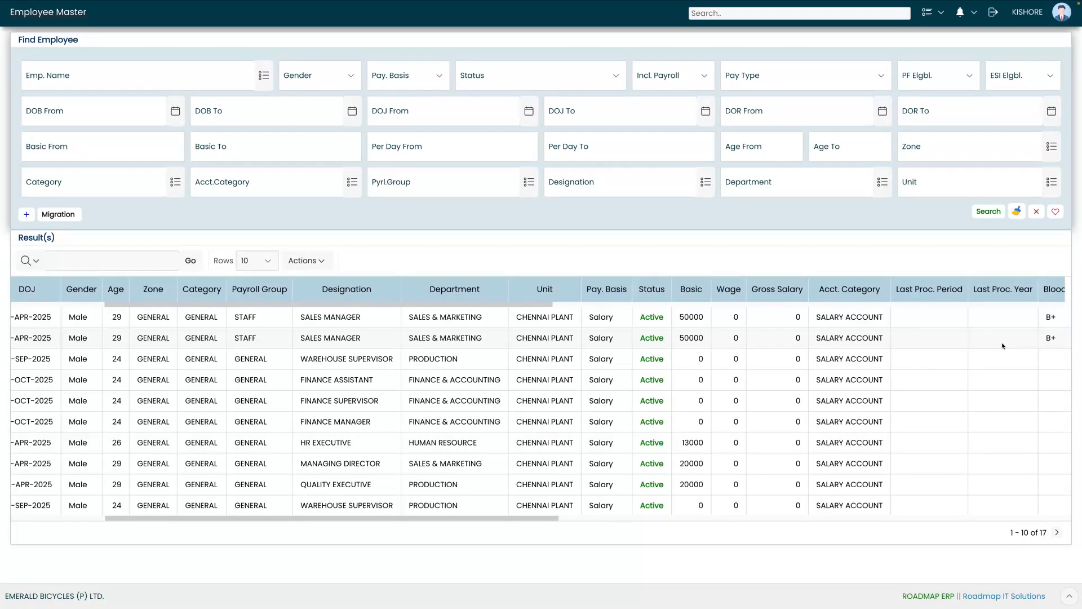